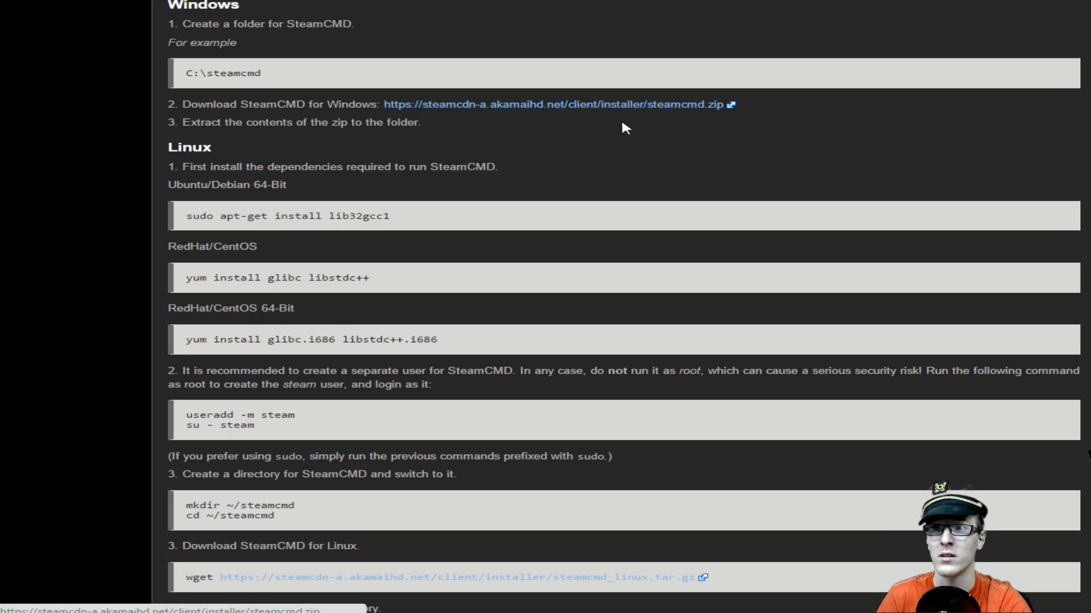
Step: Review the SteamCMD download instructions and switch to the Ark Server Manager guide, moving the ShooterGame folder window
{"action": "scroll", "coordinate": [623, 114], "scroll_direction": "down", "scroll_amount": 2}
{"action": "scroll", "coordinate": [623, 307], "scroll_direction": "up", "scroll_amount": 10}
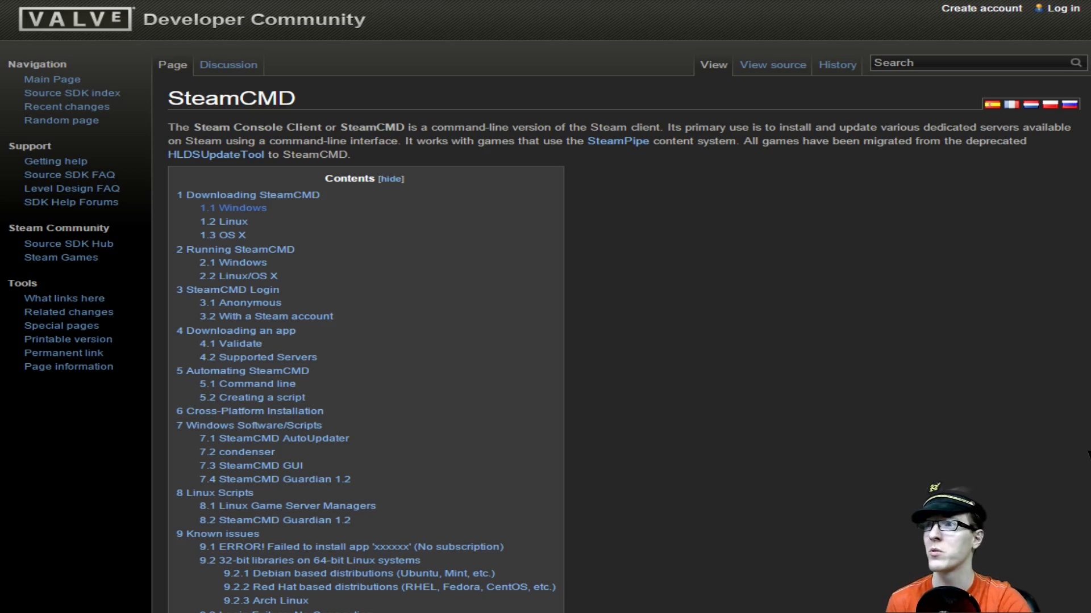
{"action": "key", "text": "ctrl+Tab"}
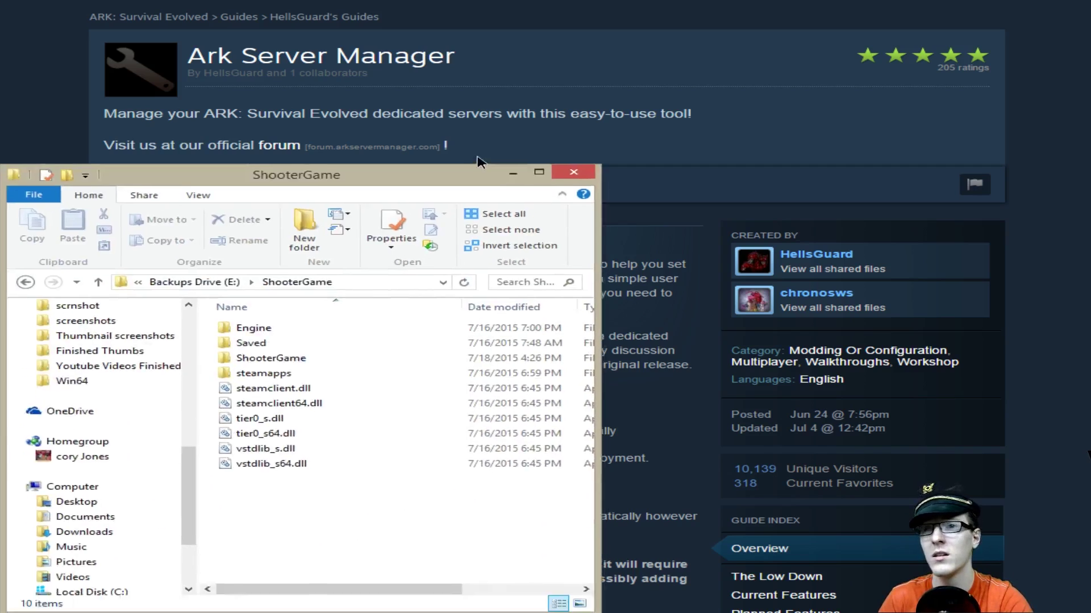
{"action": "left_click_drag", "start_coordinate": [479, 165], "coordinate": [640, 67]}
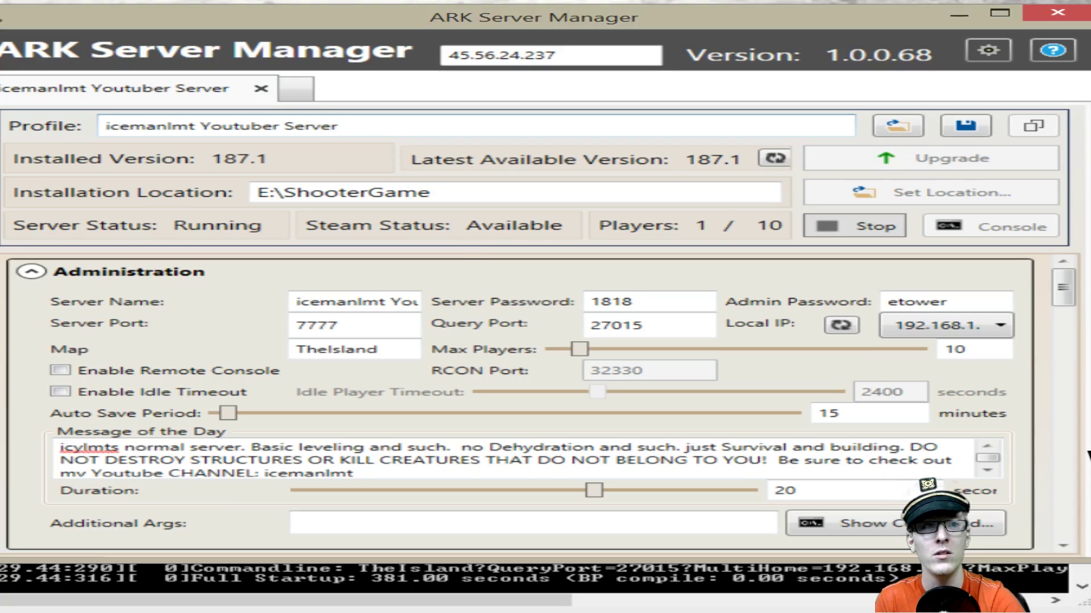
Step: Save the server profile in ARK Server Manager and refresh its latest available version
{"action": "triple_click", "coordinate": [91, 125]}
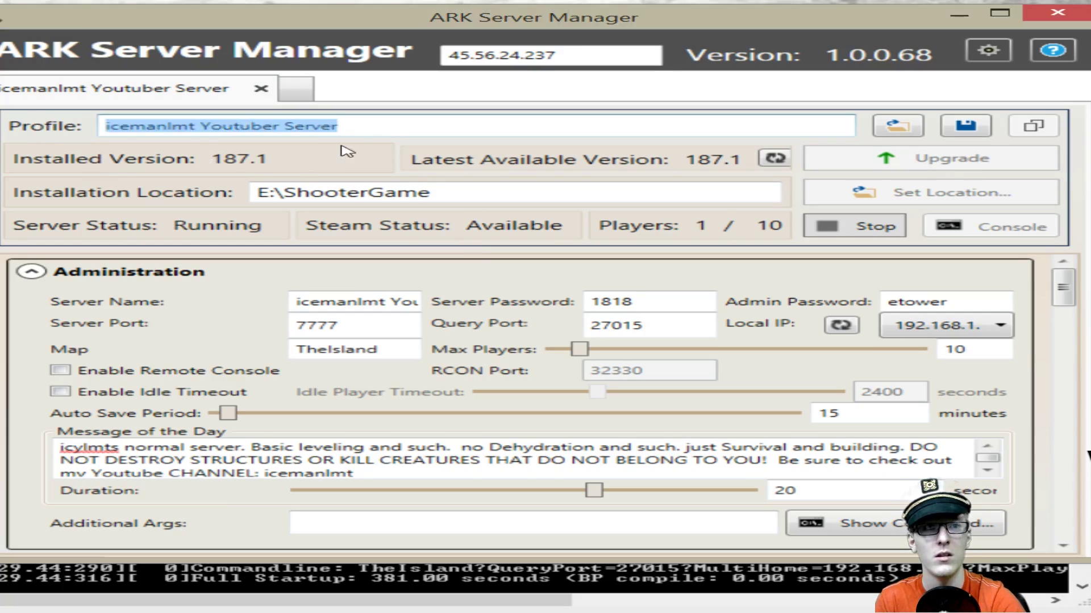
{"action": "key", "text": "End"}
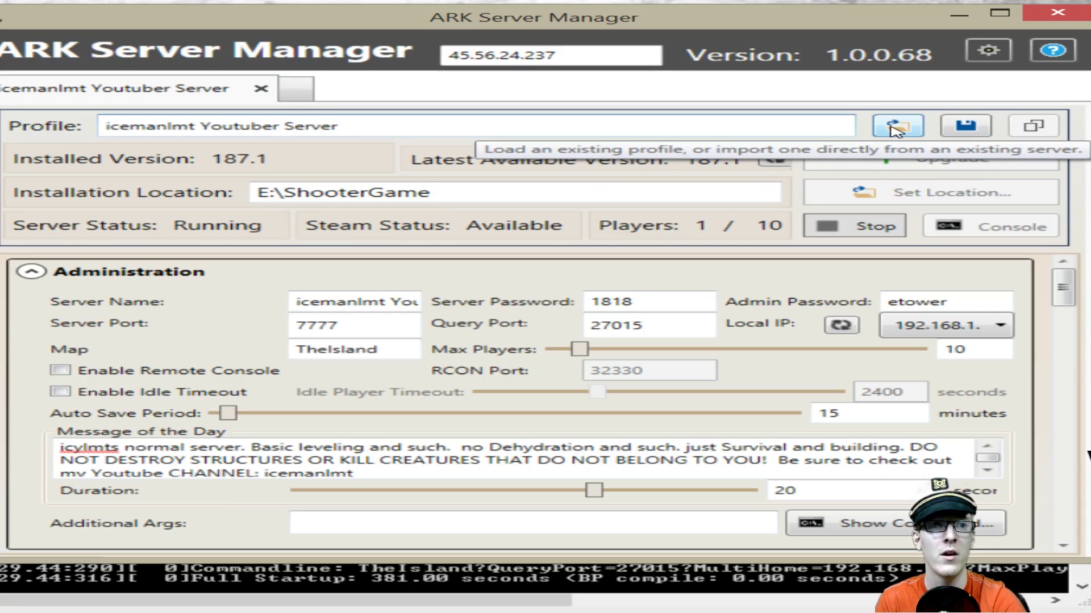
{"action": "left_click", "coordinate": [972, 132]}
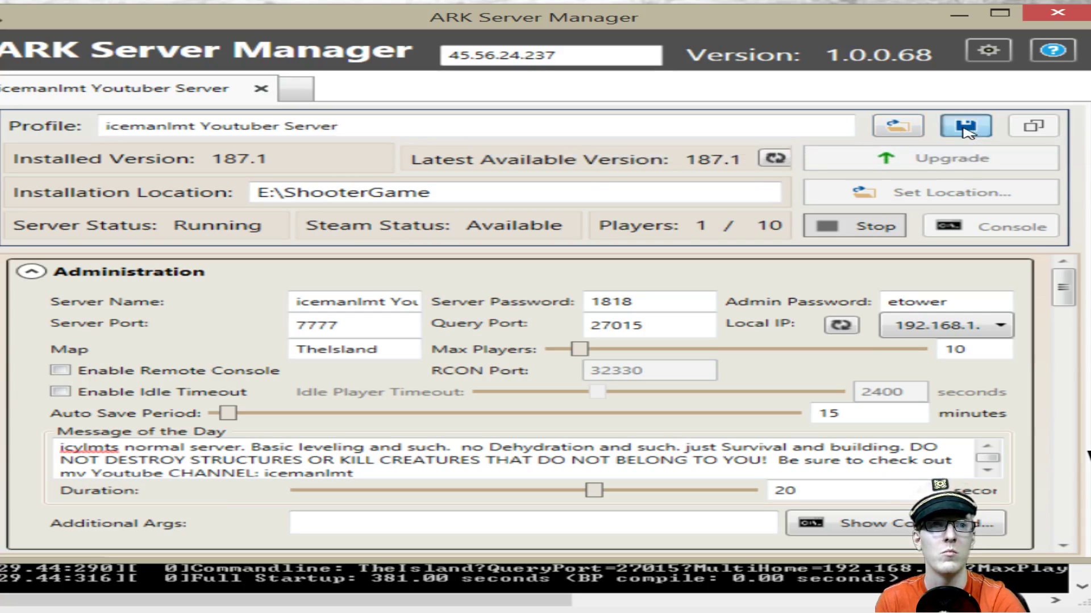
{"action": "left_click", "coordinate": [767, 161]}
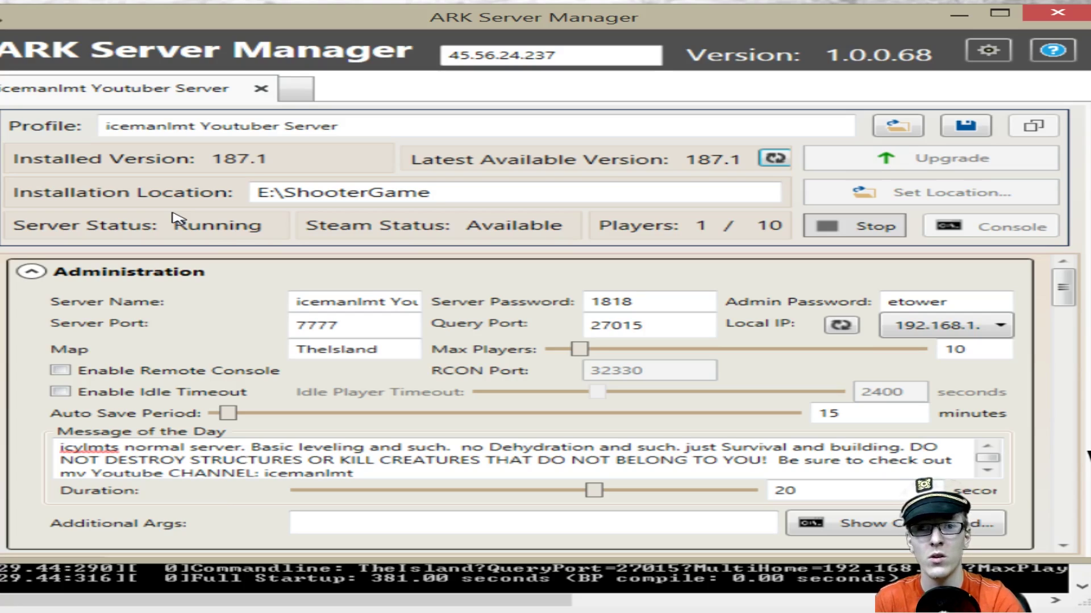
{"action": "left_click", "coordinate": [31, 272]}
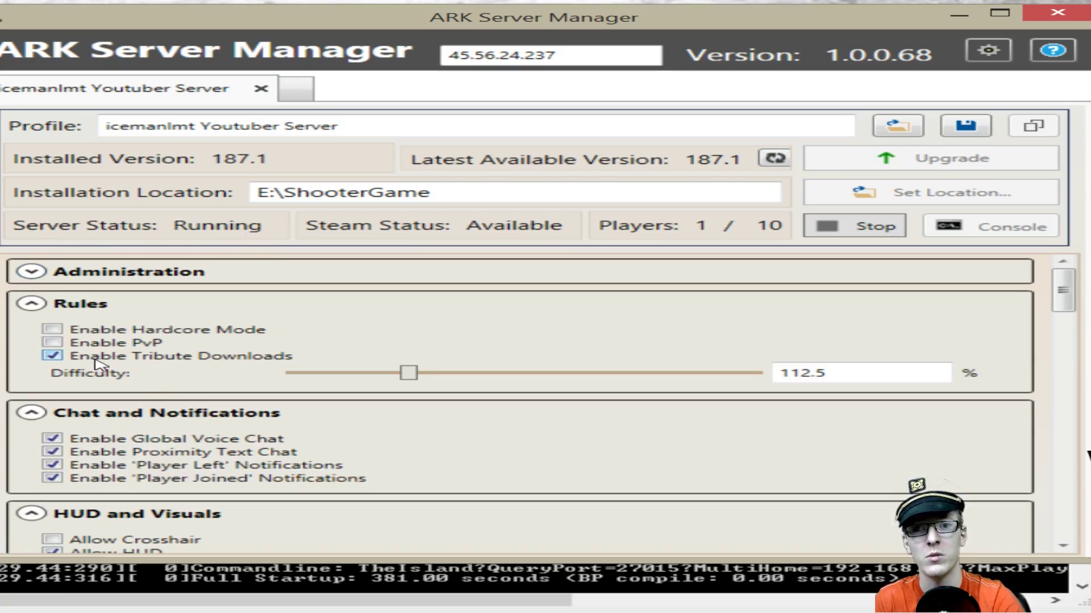
{"action": "left_click", "coordinate": [32, 272]}
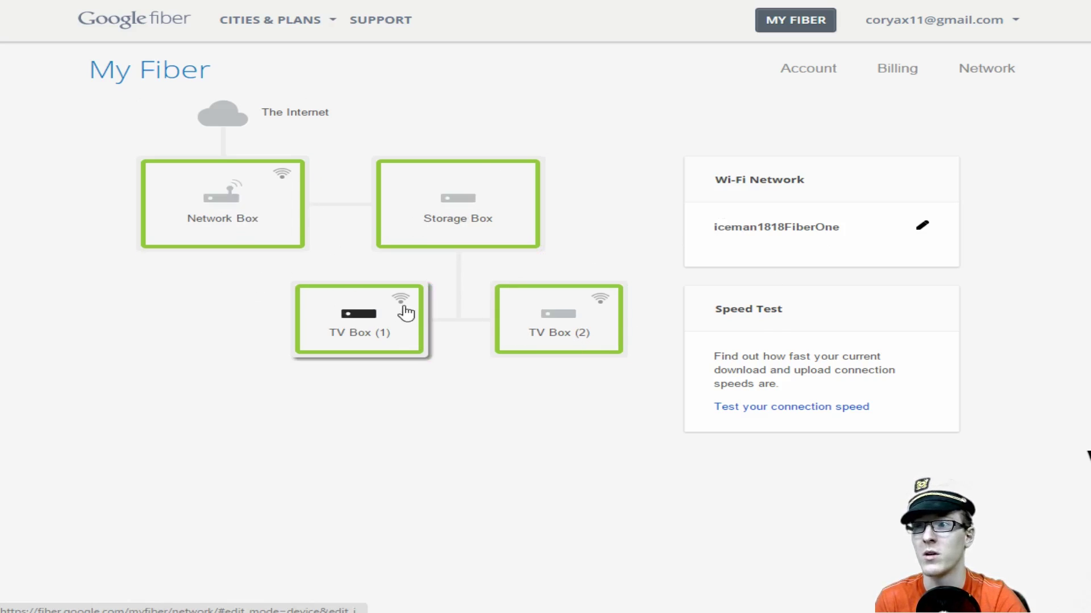
Step: Open the Google Fiber Network Box's firewall settings and show its port forwarding rules
{"action": "left_click", "coordinate": [233, 227]}
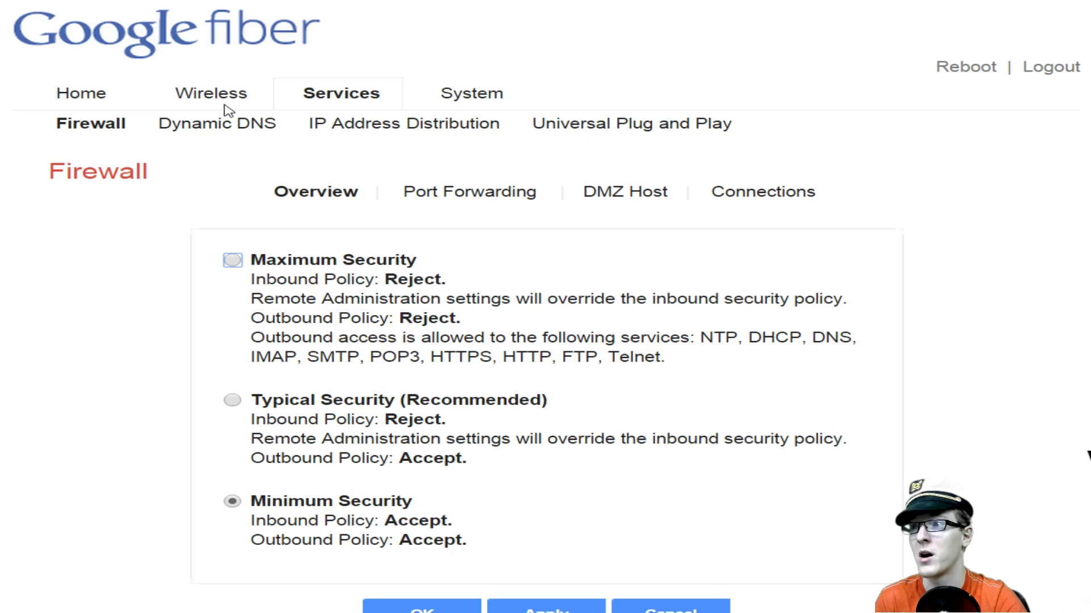
{"action": "left_click", "coordinate": [343, 107]}
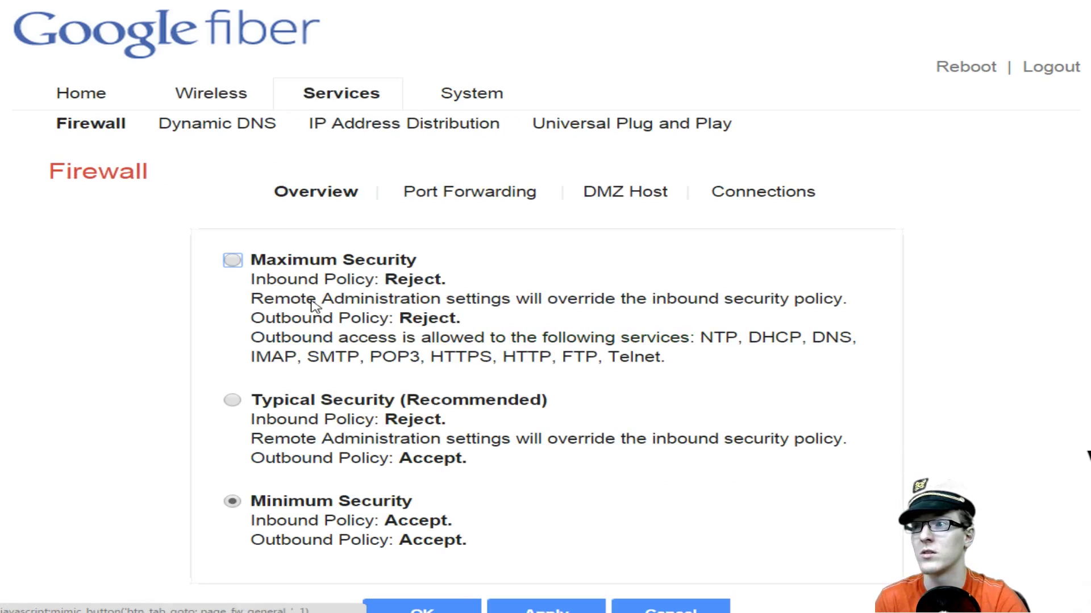
{"action": "left_click", "coordinate": [476, 196]}
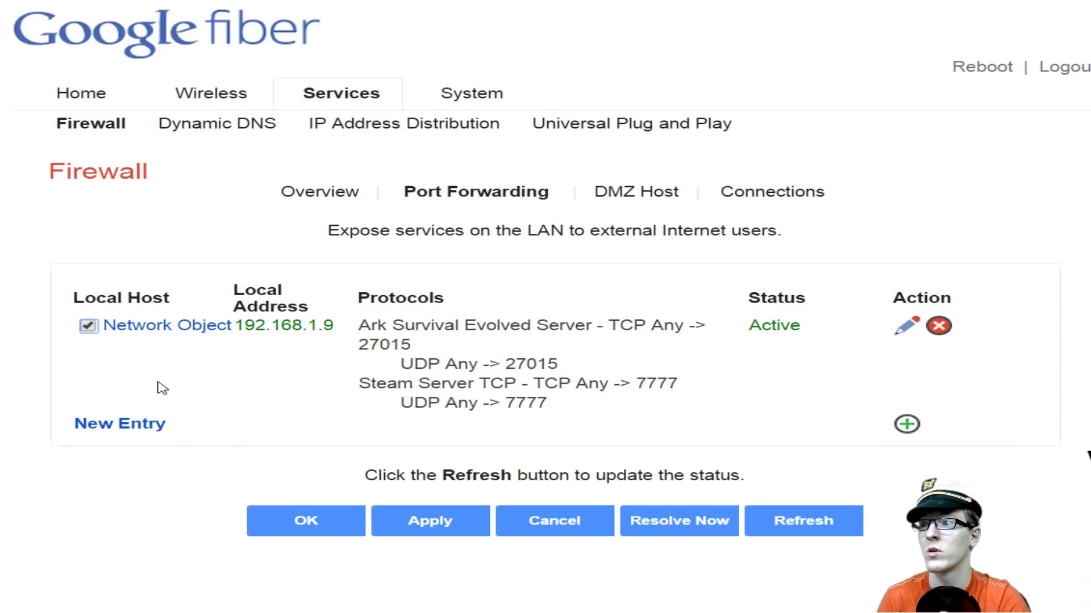
Step: Examine the Local Host and Protocol choices for a new port forwarding entry, leaving it without saving
{"action": "left_click", "coordinate": [113, 431]}
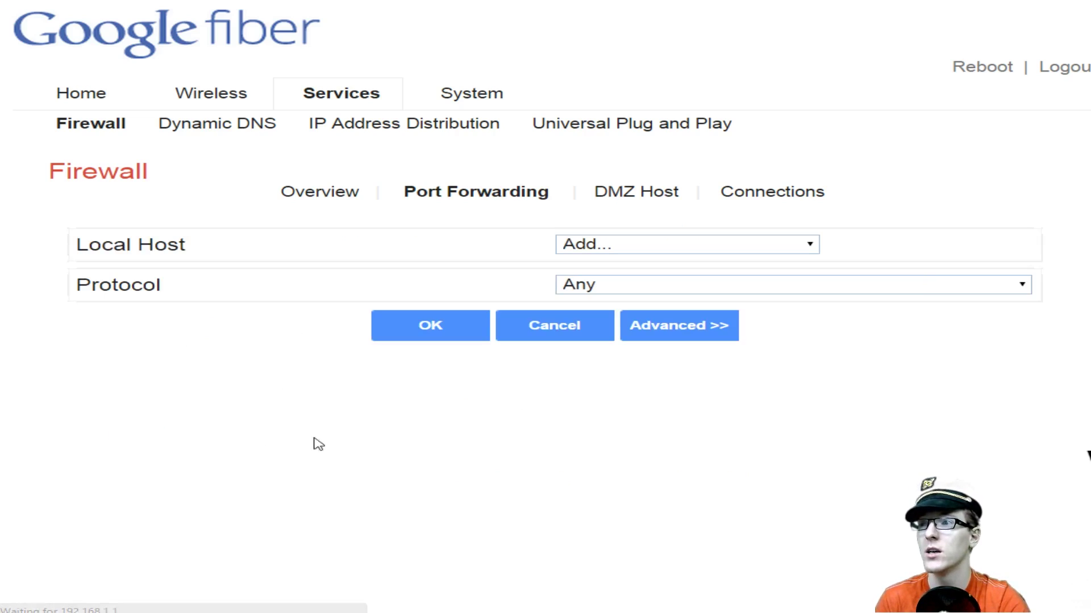
{"action": "left_click", "coordinate": [815, 250]}
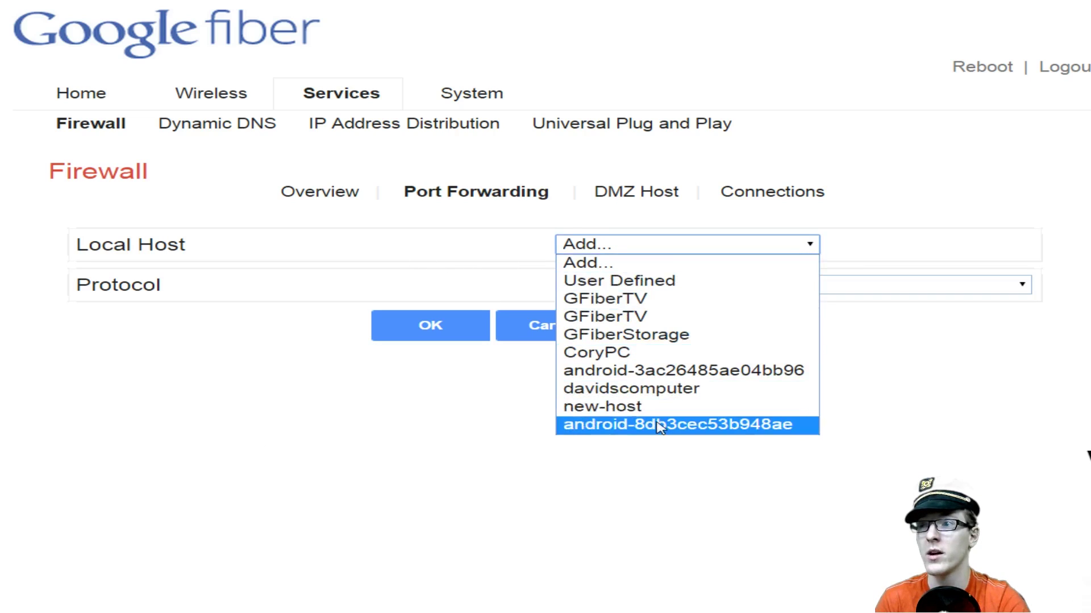
{"action": "left_click", "coordinate": [815, 246]}
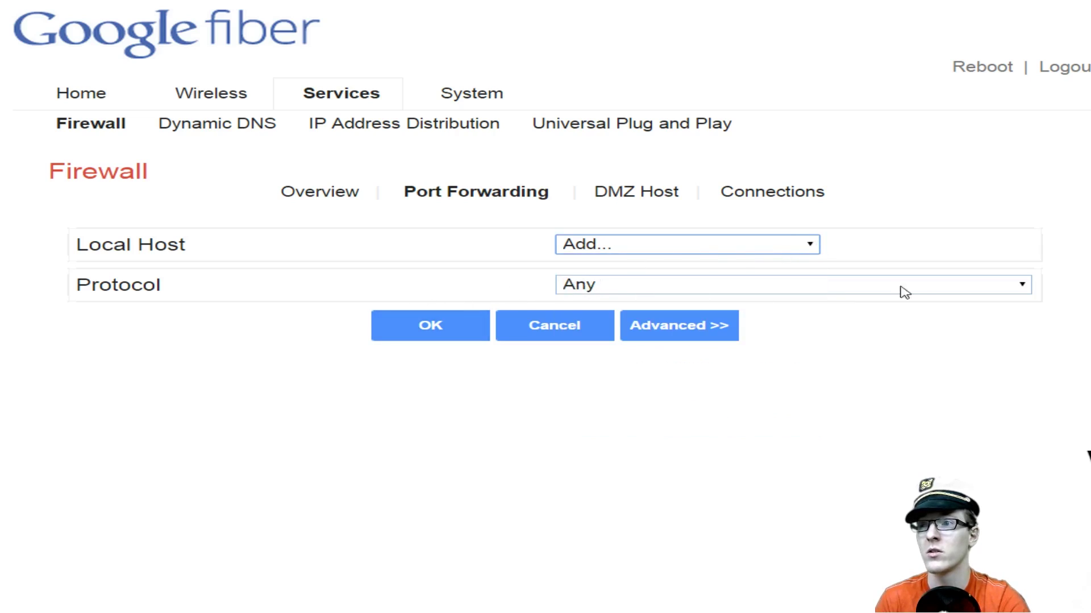
{"action": "left_click", "coordinate": [1027, 288]}
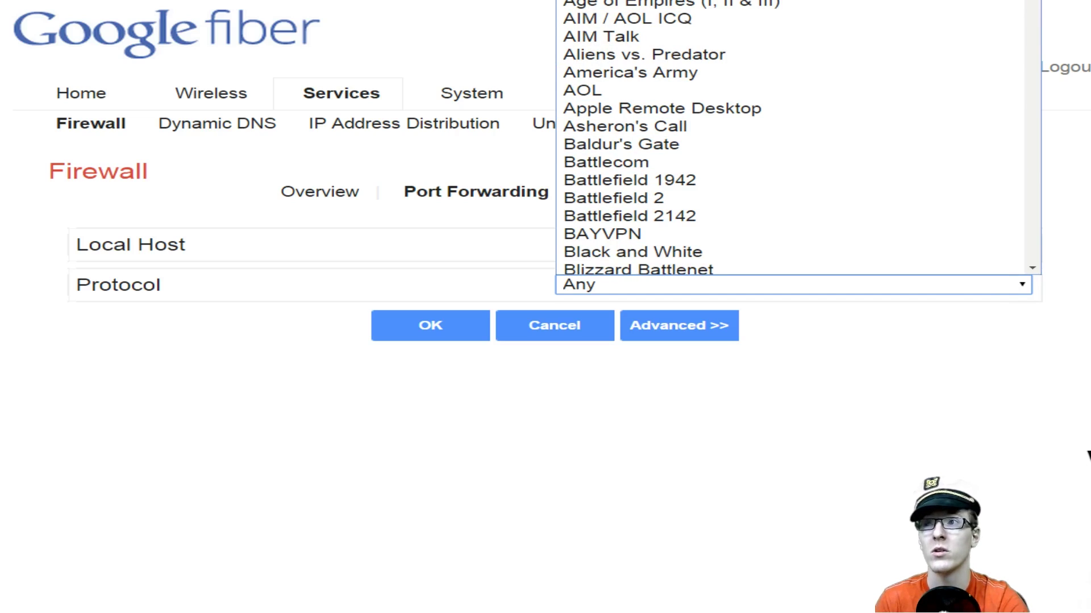
{"action": "left_click", "coordinate": [589, 333]}
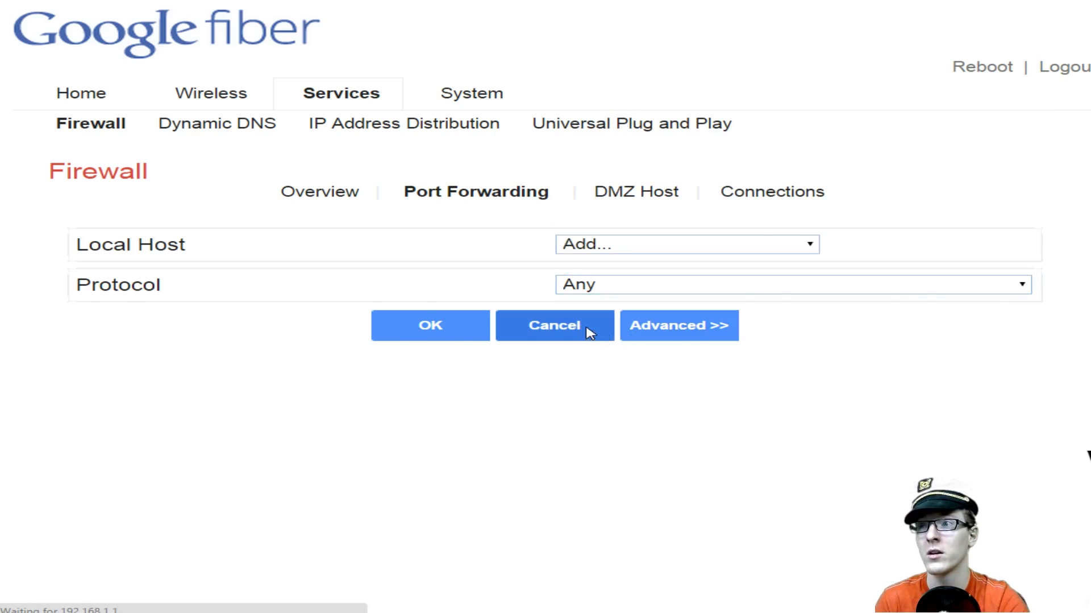
Step: Open the existing forwarding rule and inspect the TCP port settings of the Ark Survival Evolved Server service
{"action": "left_click", "coordinate": [901, 331]}
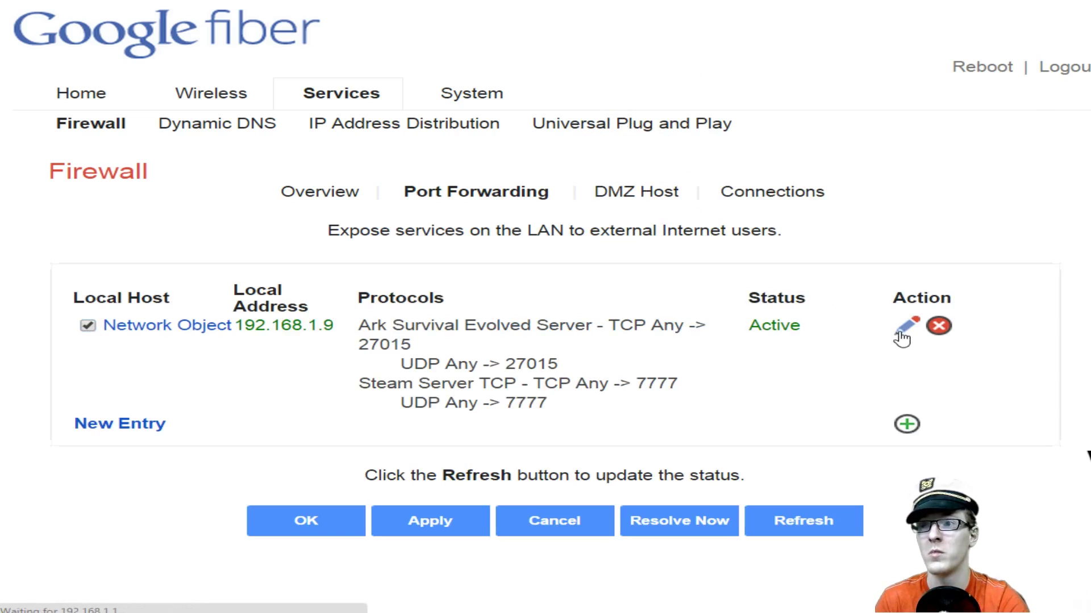
{"action": "scroll", "coordinate": [506, 375], "scroll_direction": "down", "scroll_amount": 2}
{"action": "left_click", "coordinate": [917, 441]}
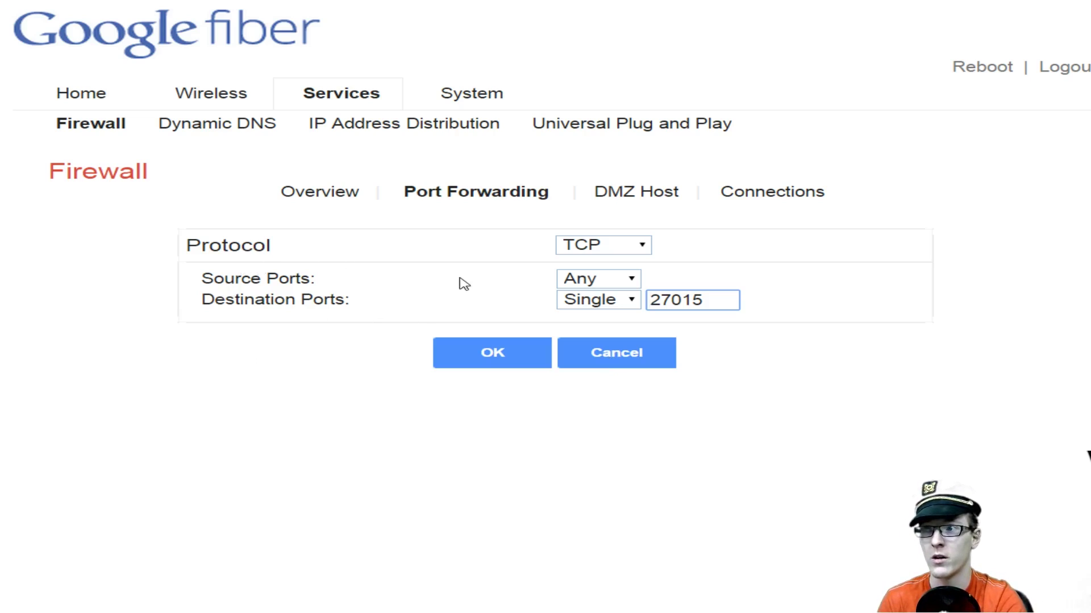
{"action": "left_click", "coordinate": [645, 247]}
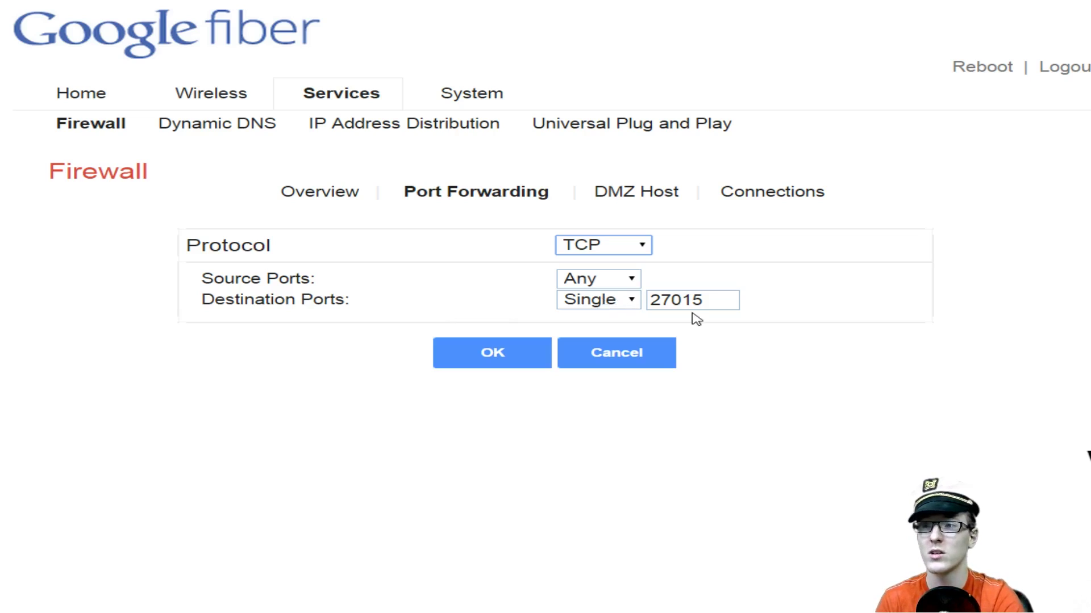
{"action": "left_click", "coordinate": [634, 355]}
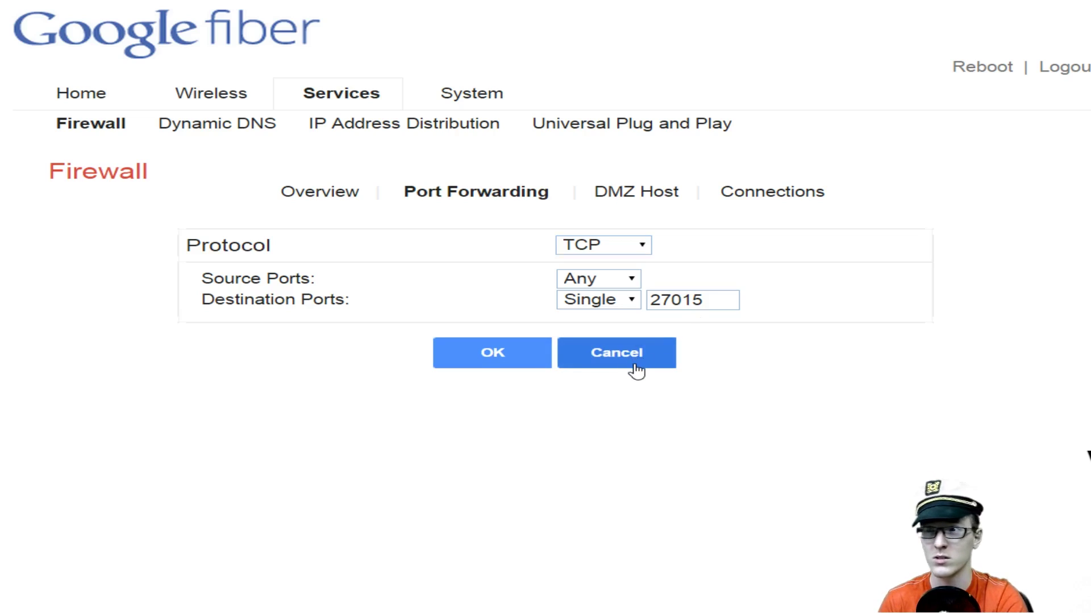
Step: Inspect the UDP port settings and protocol choices of the Ark Survival Evolved Server service without changing them
{"action": "left_click", "coordinate": [906, 380]}
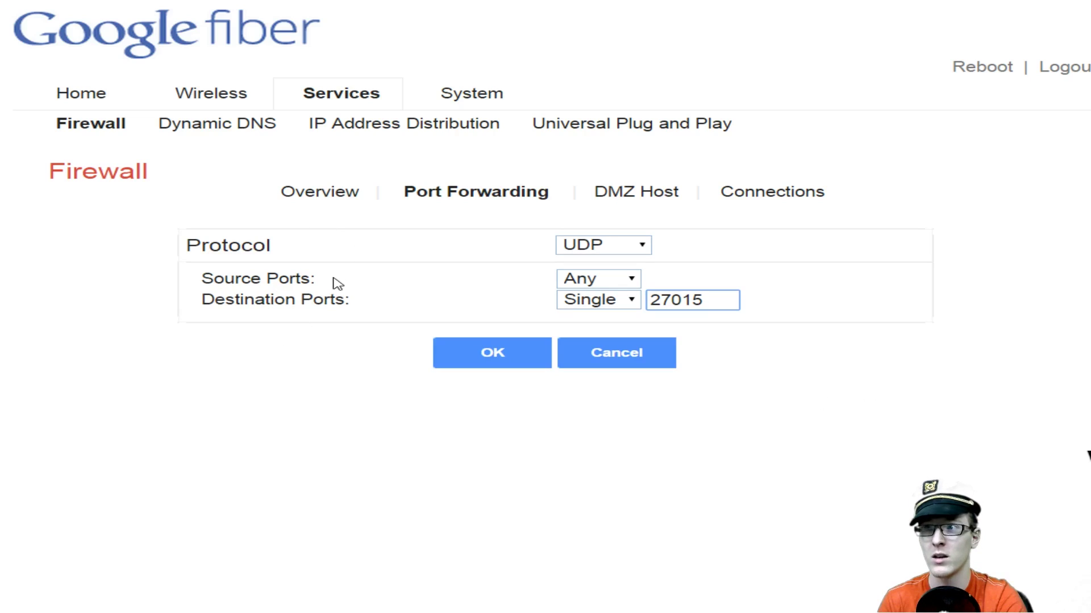
{"action": "key", "text": "Return"}
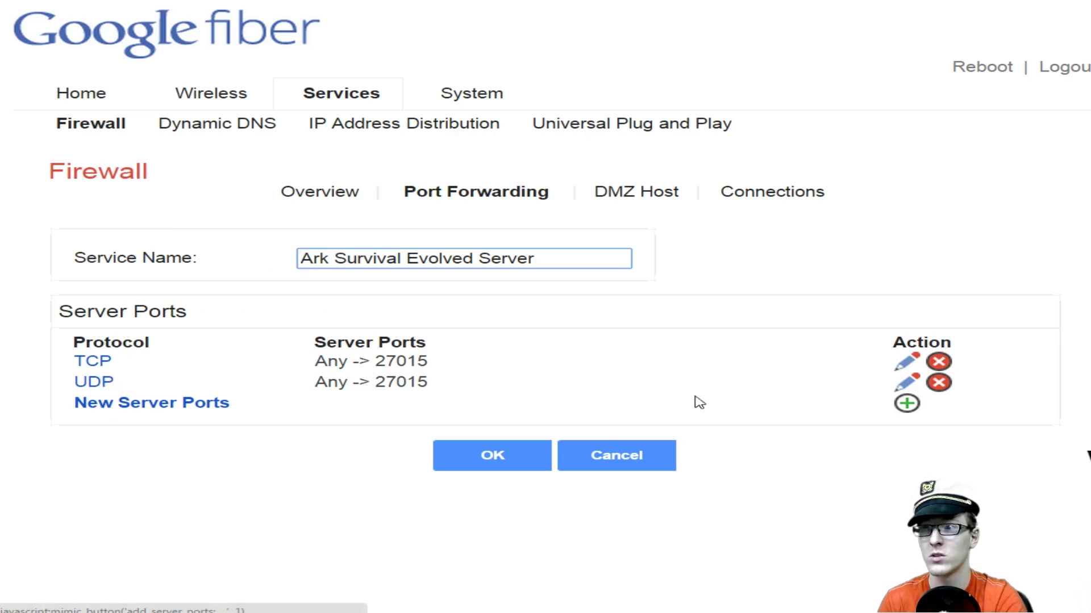
{"action": "left_click", "coordinate": [906, 402]}
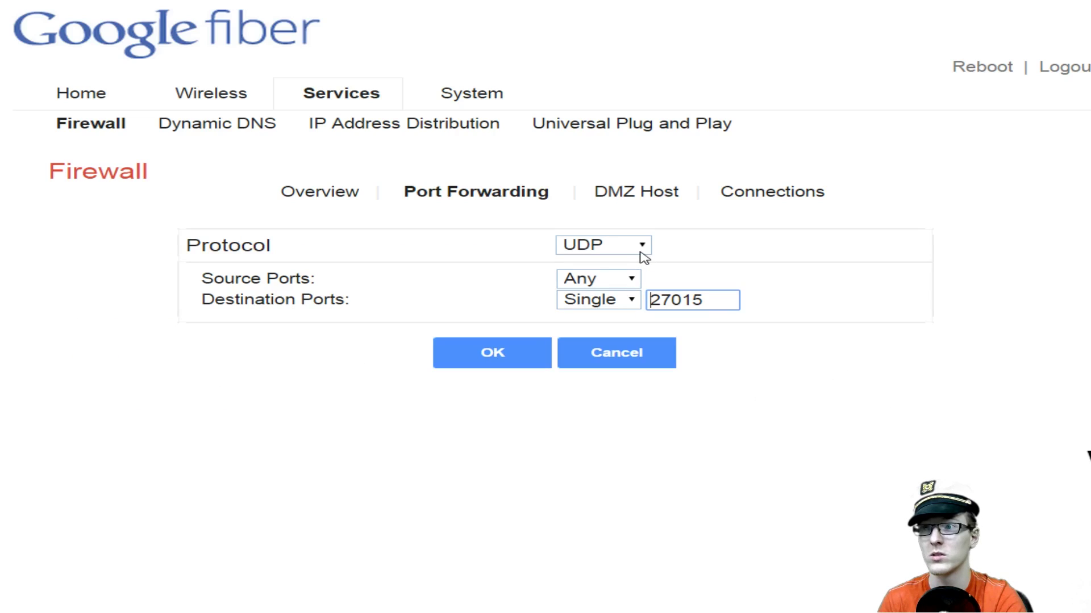
{"action": "left_click", "coordinate": [645, 250]}
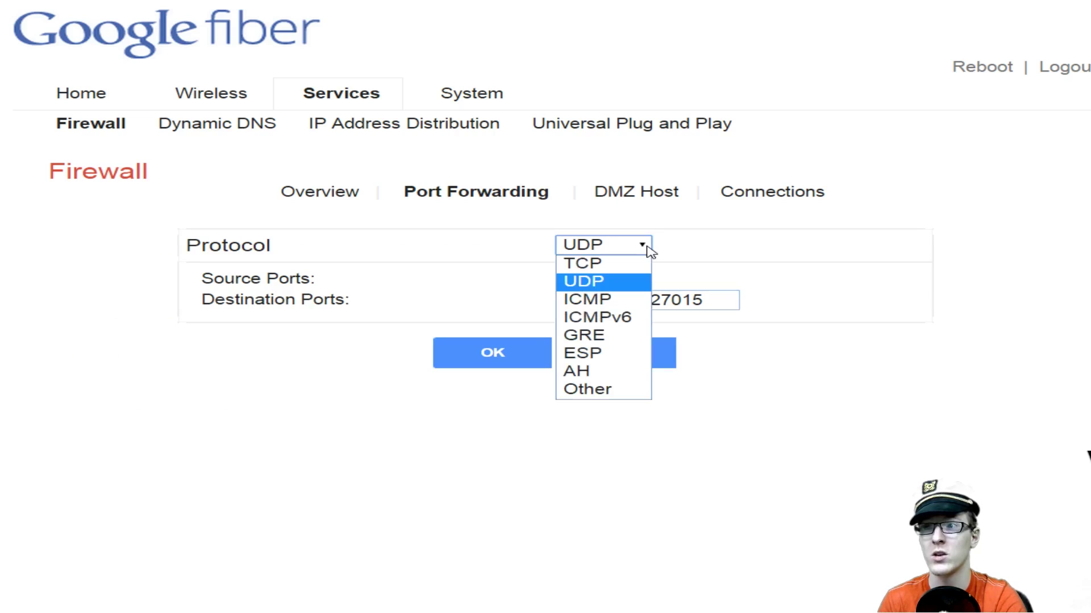
{"action": "left_click", "coordinate": [651, 250]}
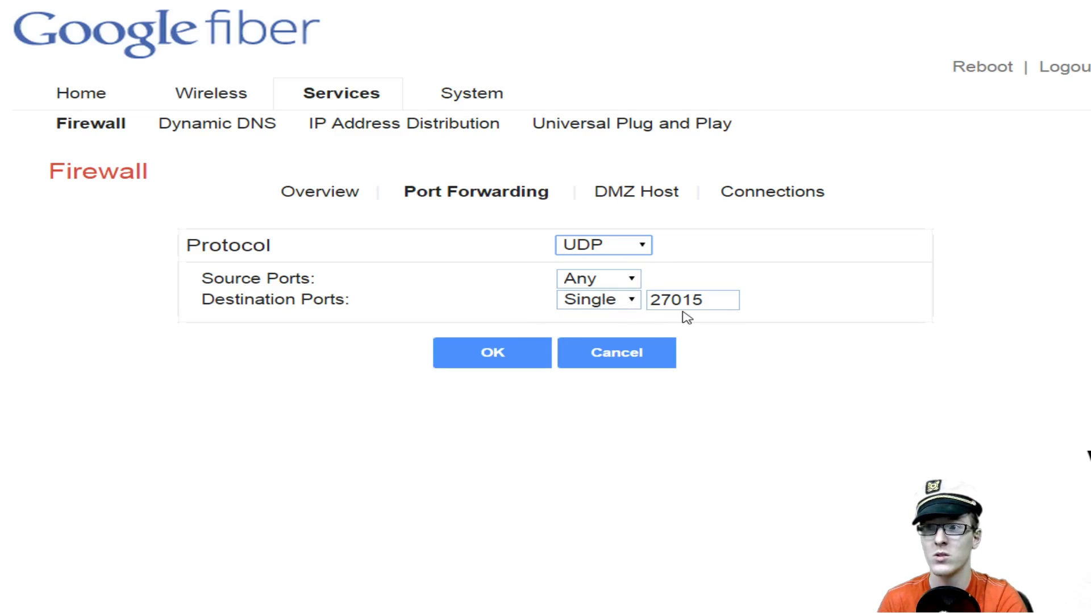
{"action": "left_click", "coordinate": [608, 355]}
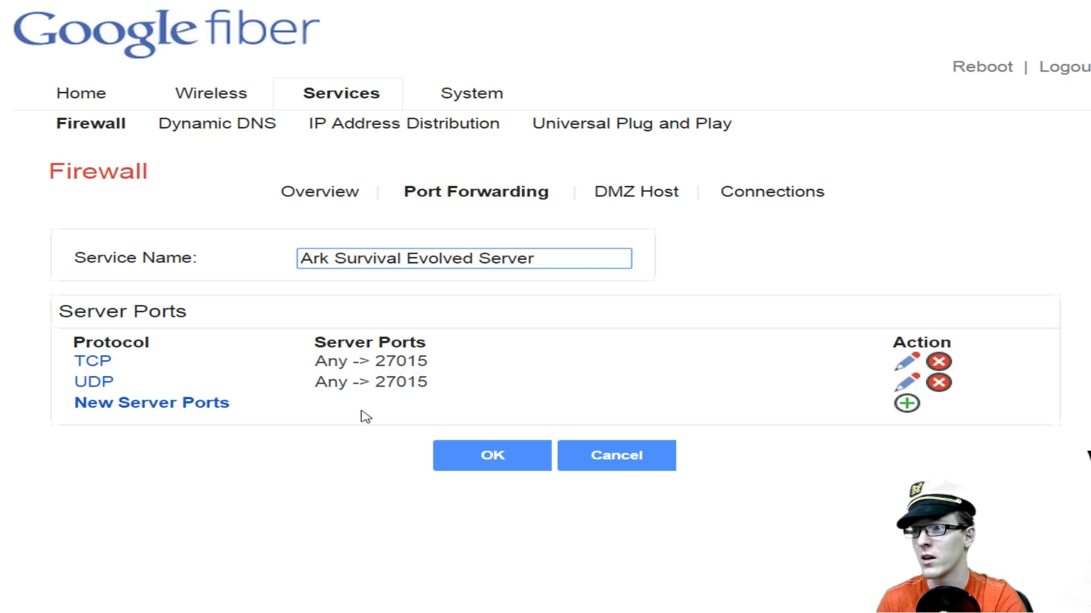
{"action": "left_click", "coordinate": [622, 456]}
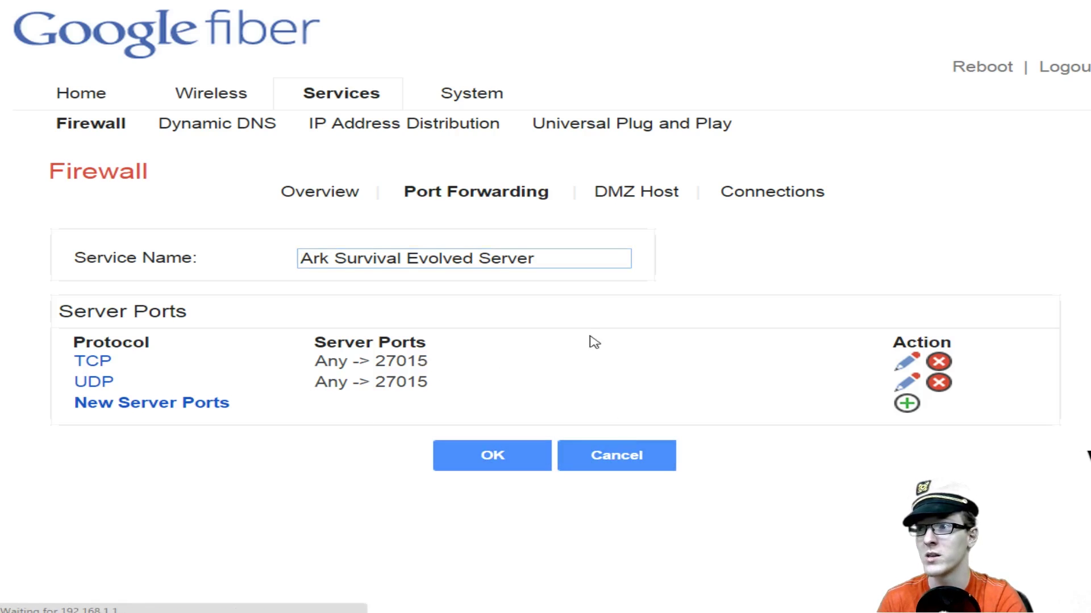
Step: Inspect the Steam Server TCP service's name and the settings and protocol choices of its TCP port
{"action": "scroll", "coordinate": [263, 406], "scroll_direction": "down", "scroll_amount": 2}
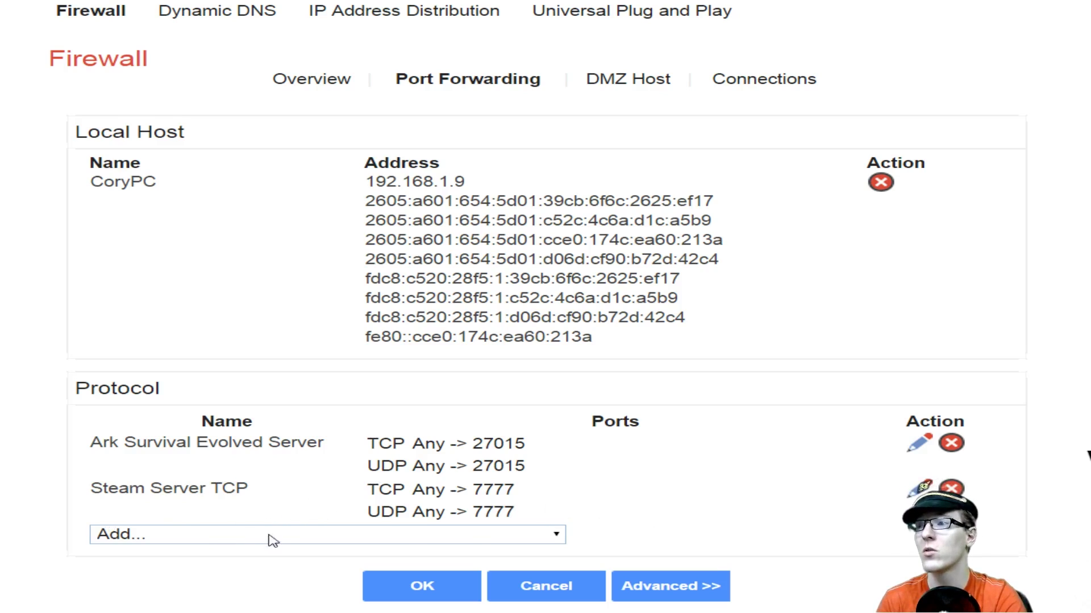
{"action": "left_click", "coordinate": [557, 537]}
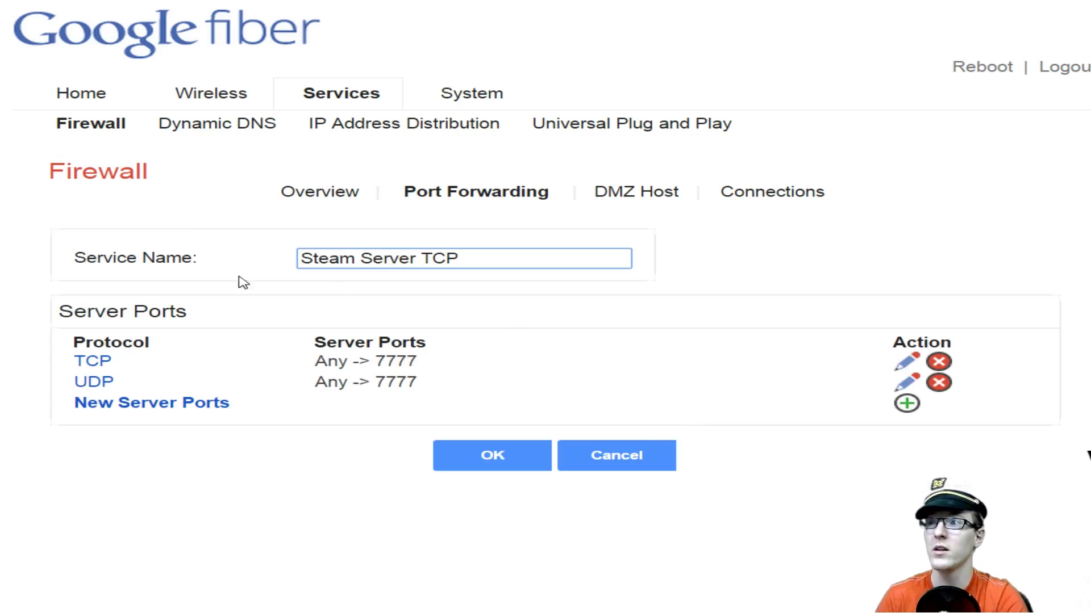
{"action": "left_click", "coordinate": [301, 259]}
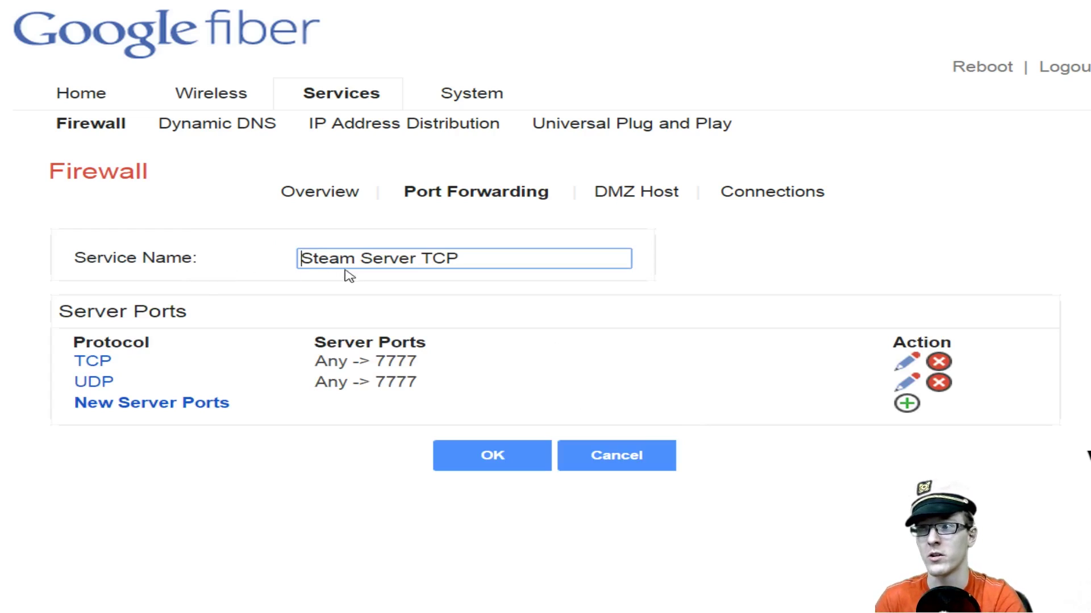
{"action": "left_click", "coordinate": [907, 364]}
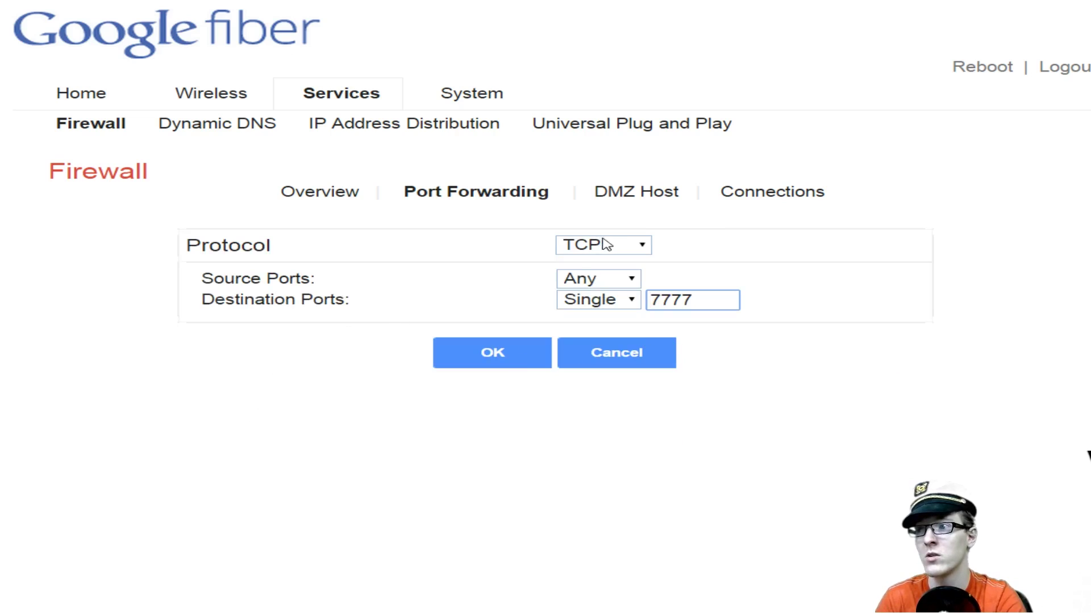
{"action": "left_click", "coordinate": [645, 246]}
{"action": "left_click", "coordinate": [645, 247]}
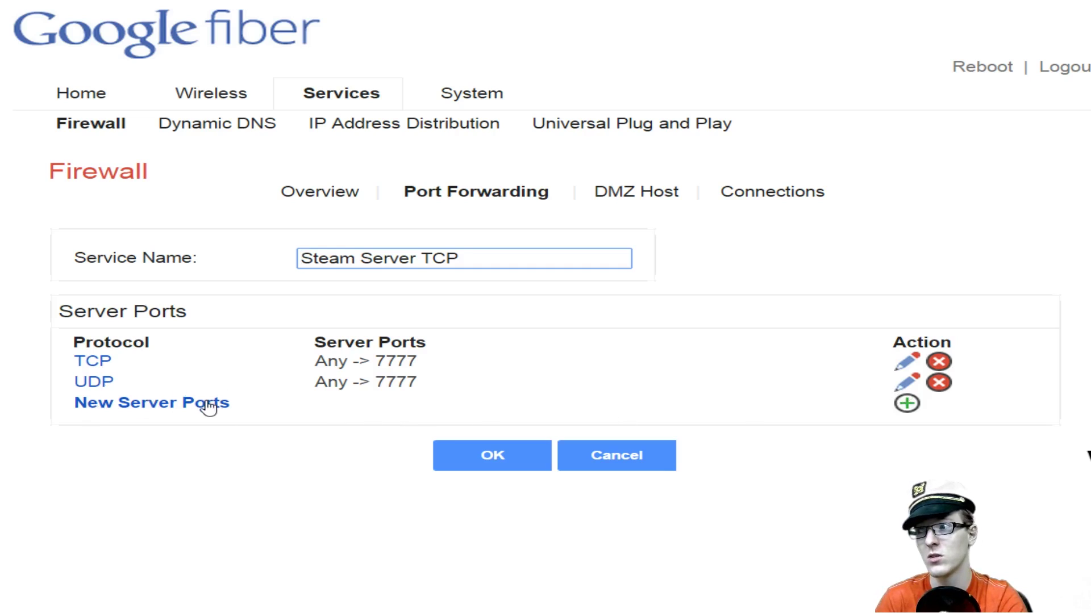
Step: Inspect the UDP port settings and protocol choices of the Steam Server TCP service, leaving the service unsaved
{"action": "left_click", "coordinate": [900, 382]}
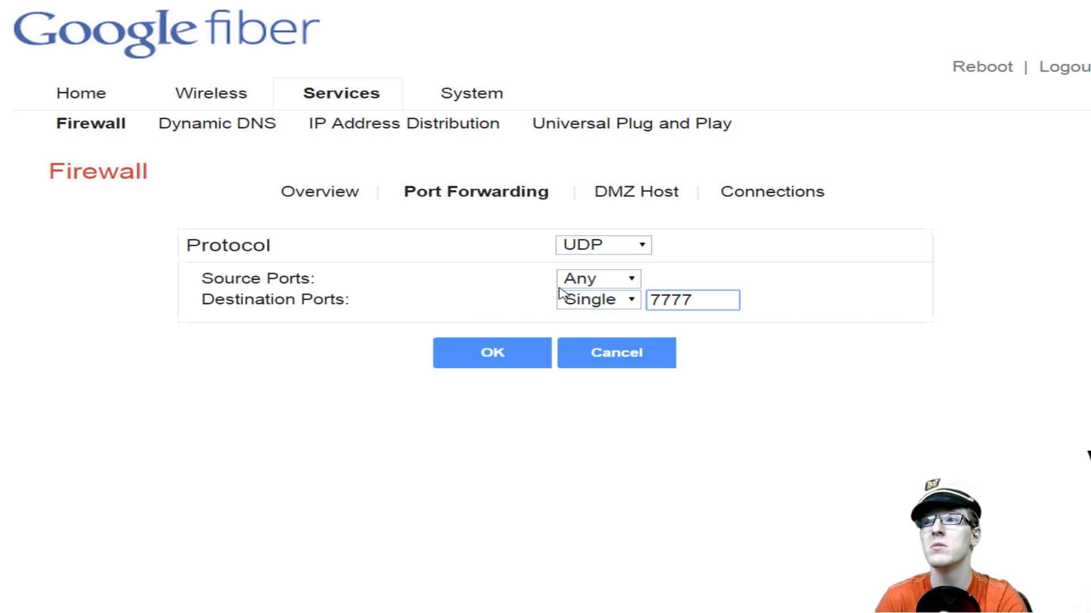
{"action": "left_click", "coordinate": [647, 256]}
{"action": "left_click", "coordinate": [644, 252]}
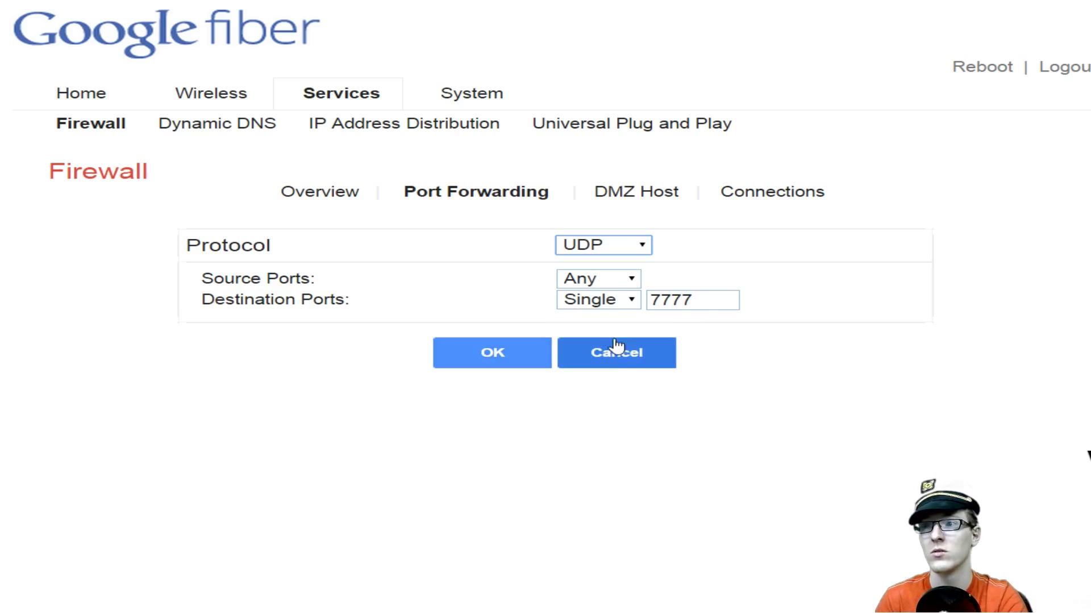
{"action": "left_click", "coordinate": [637, 353]}
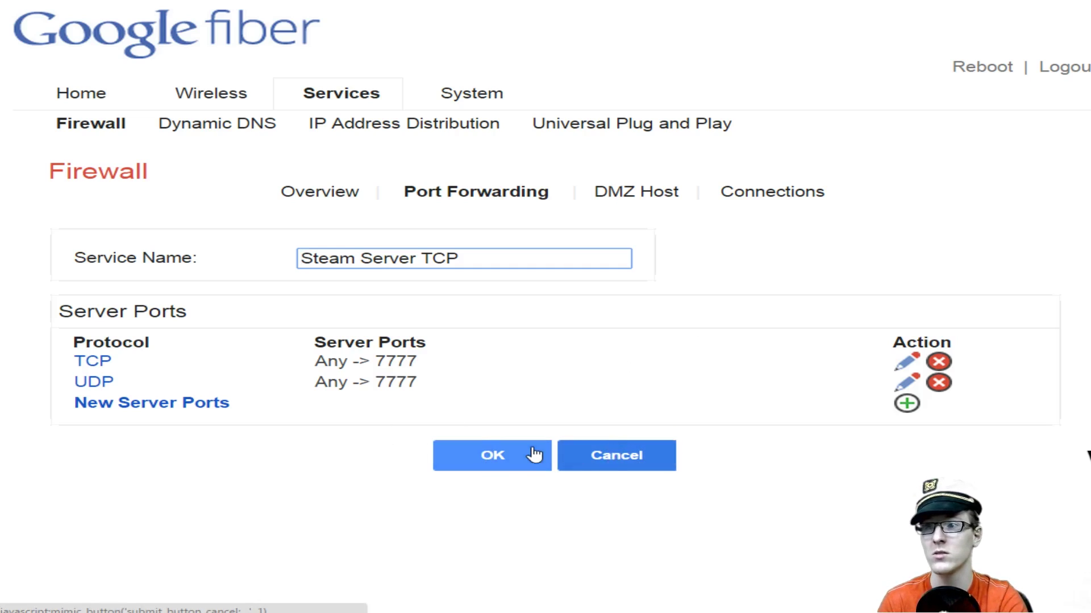
{"action": "left_click", "coordinate": [608, 459]}
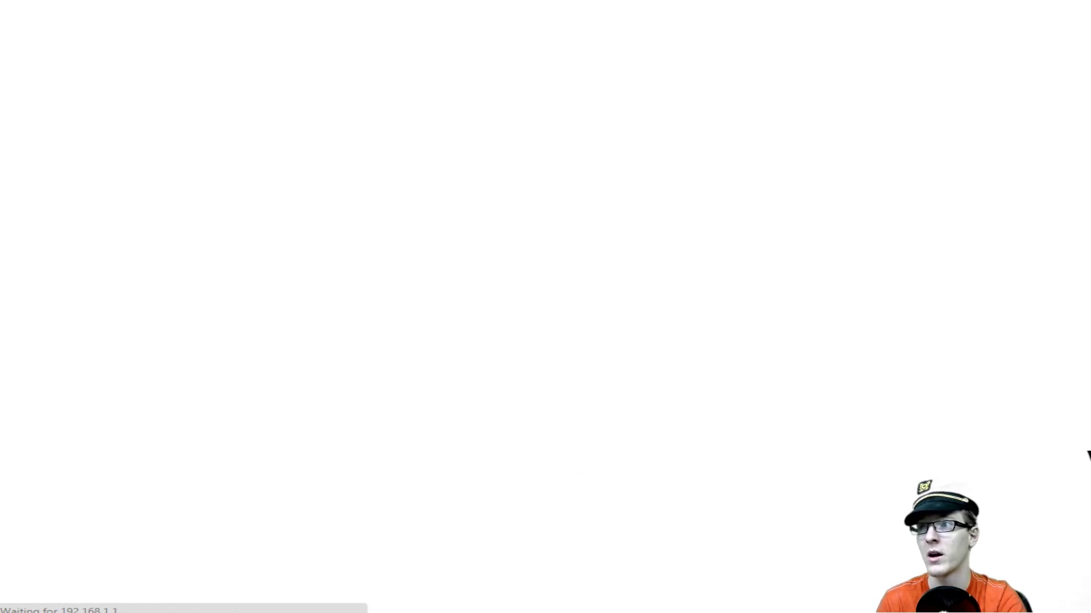
Step: Review the forwarding rule's local host and protocols, leaving the rule and the port forwarding page without saving
{"action": "scroll", "coordinate": [241, 375], "scroll_direction": "down", "scroll_amount": 2}
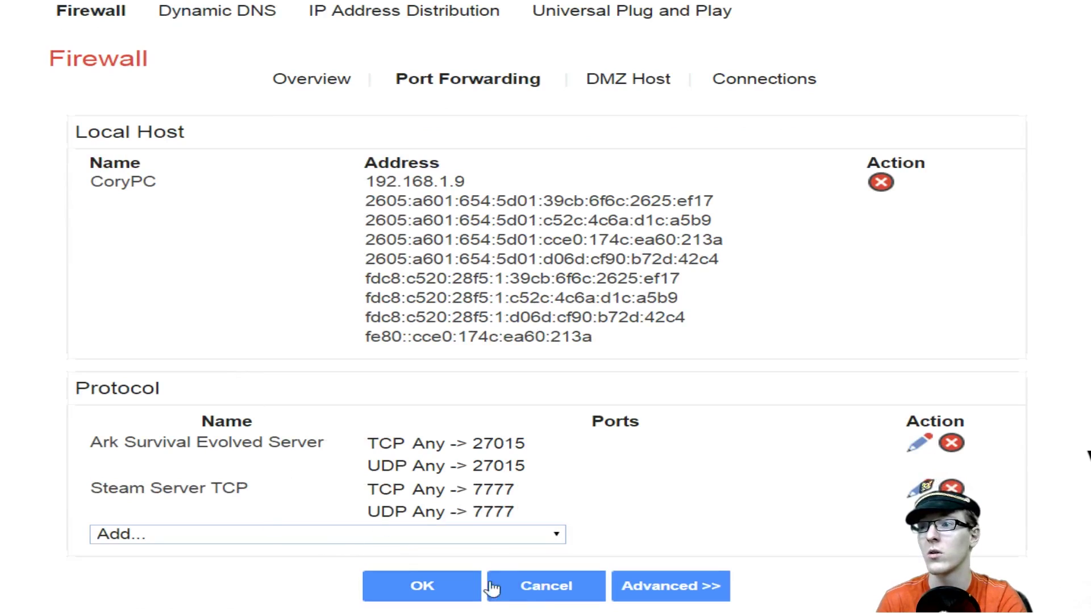
{"action": "left_click", "coordinate": [533, 593]}
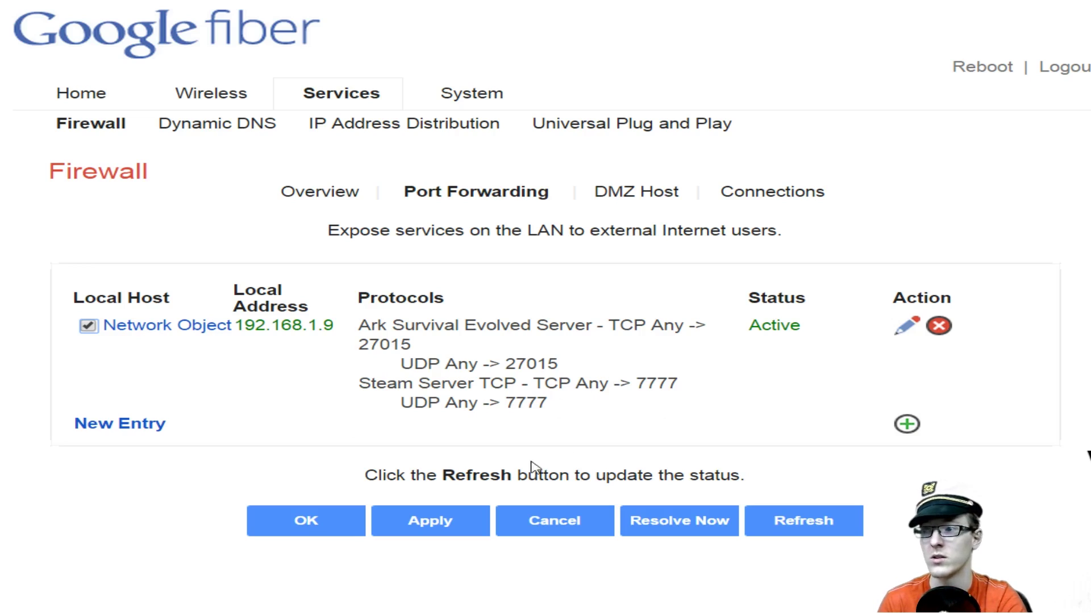
{"action": "left_click", "coordinate": [537, 524]}
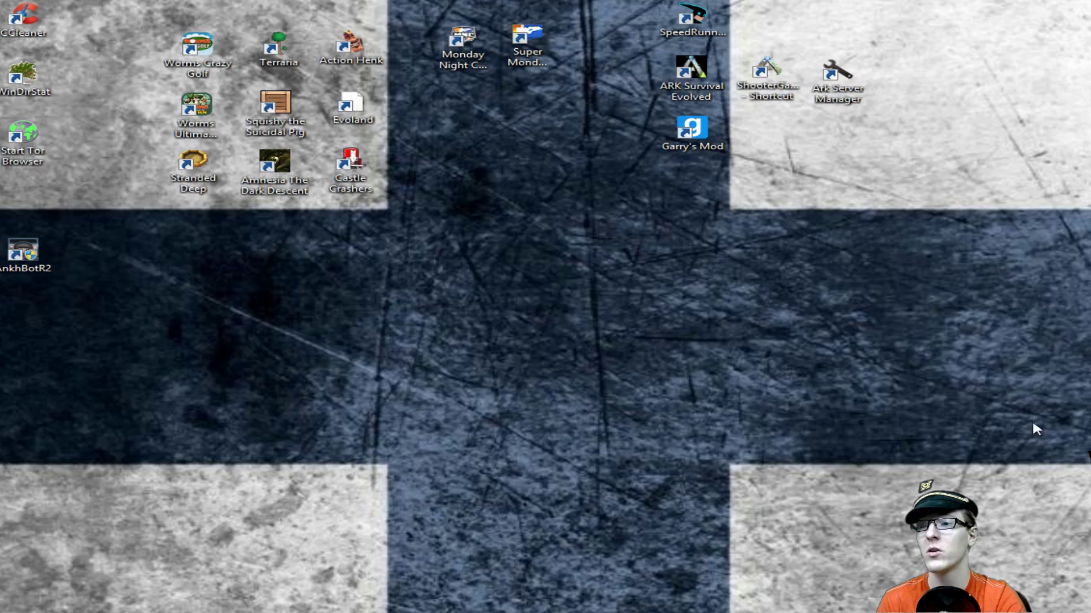
Step: Switch to Windows Firewall with Advanced Security, start a Program-type outbound rule, and browse the Win64 folder for its program path without choosing a file
{"action": "key", "text": "alt+Tab"}
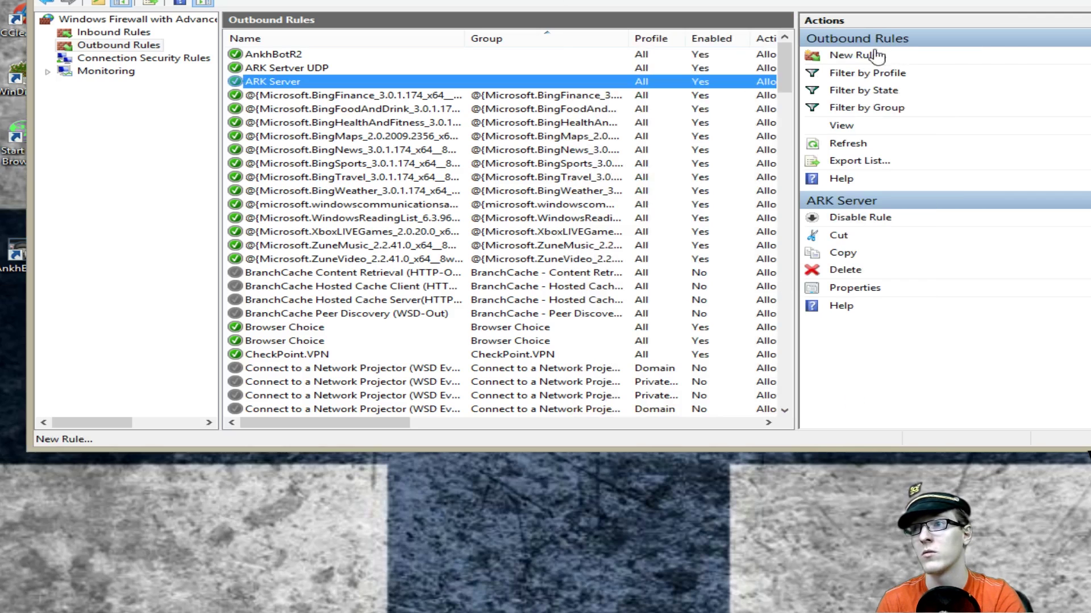
{"action": "left_click", "coordinate": [856, 57]}
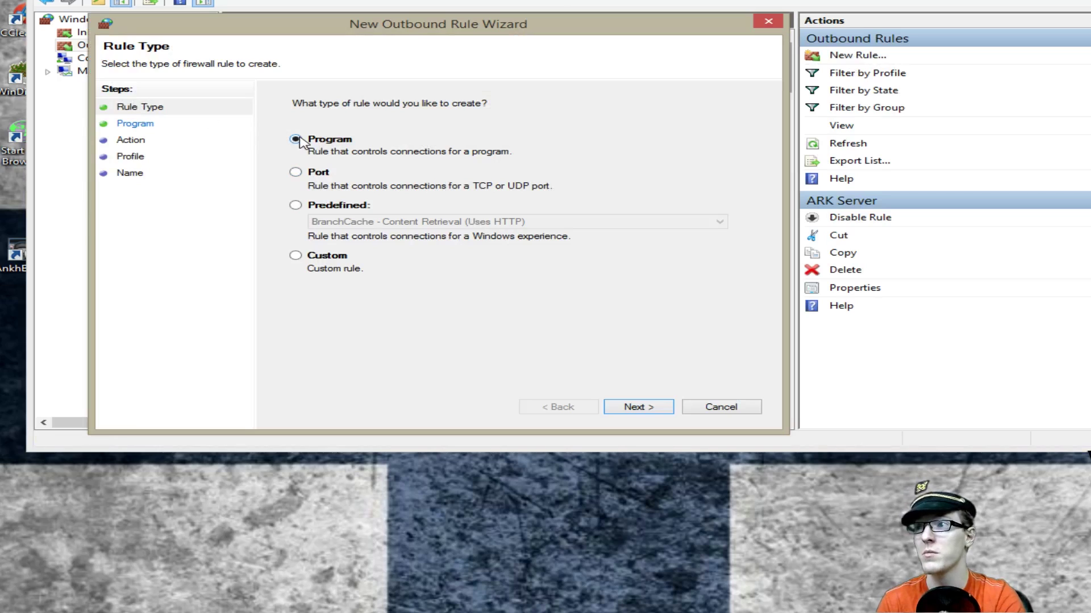
{"action": "left_click", "coordinate": [647, 409]}
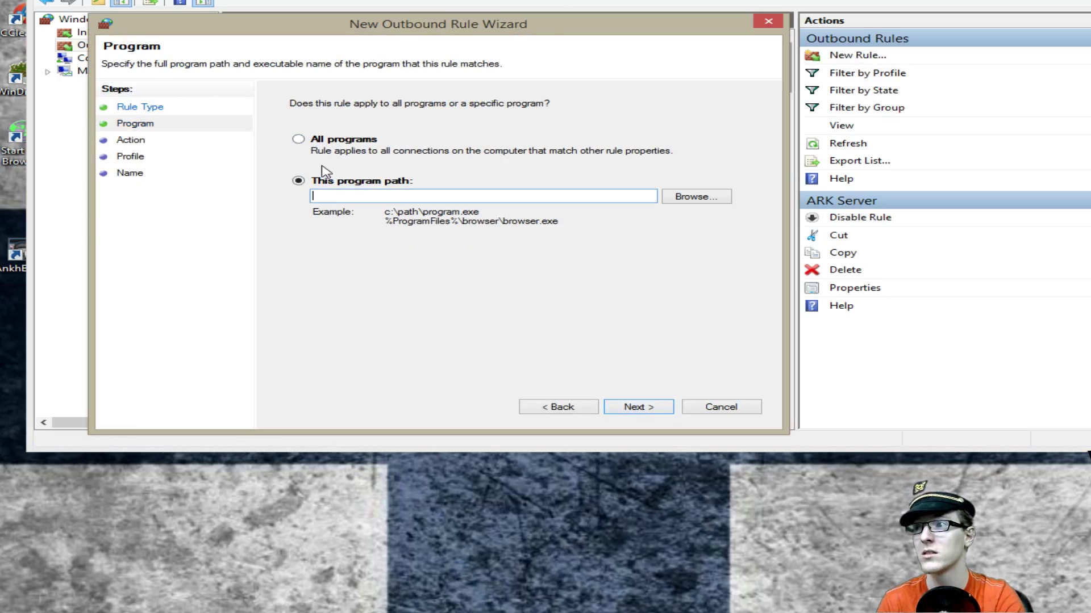
{"action": "left_click", "coordinate": [688, 201]}
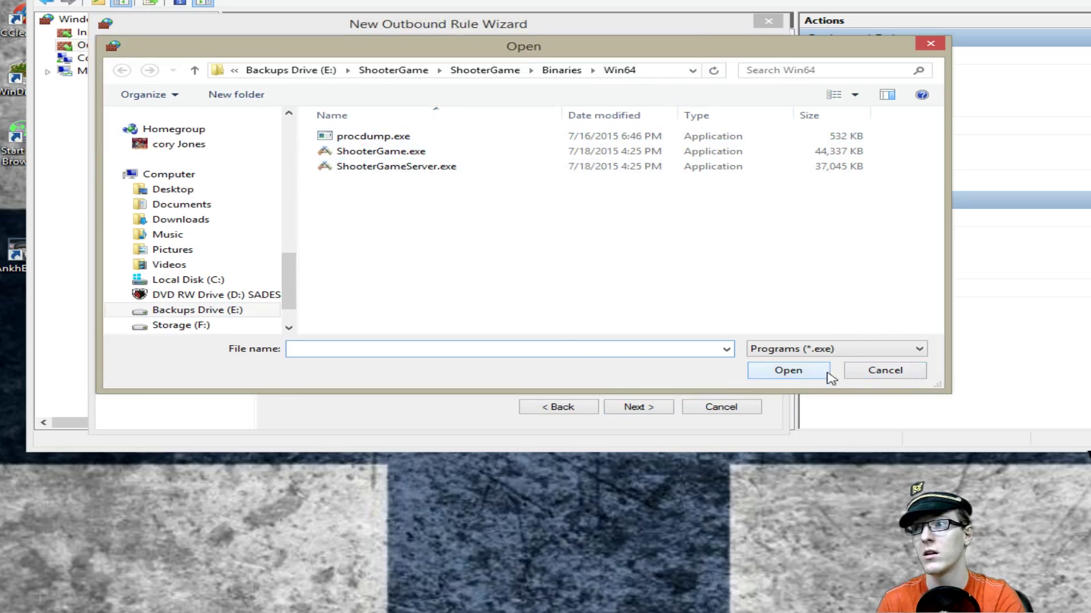
{"action": "left_click", "coordinate": [876, 375]}
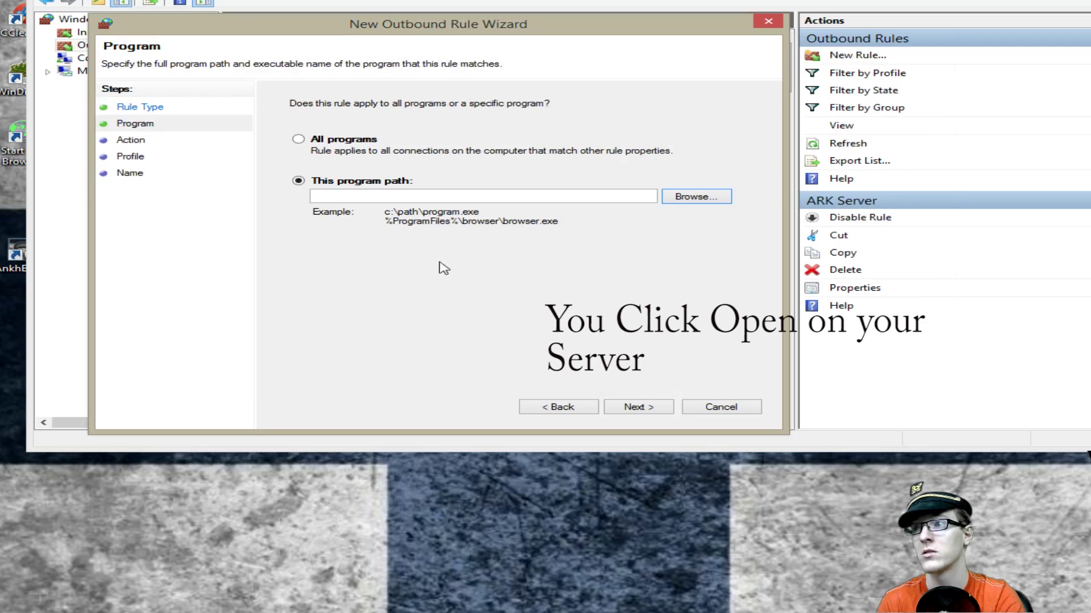
Step: Change the new outbound rule's type to Port and apply it to TCP with specific remote port 27015
{"action": "left_click", "coordinate": [144, 108]}
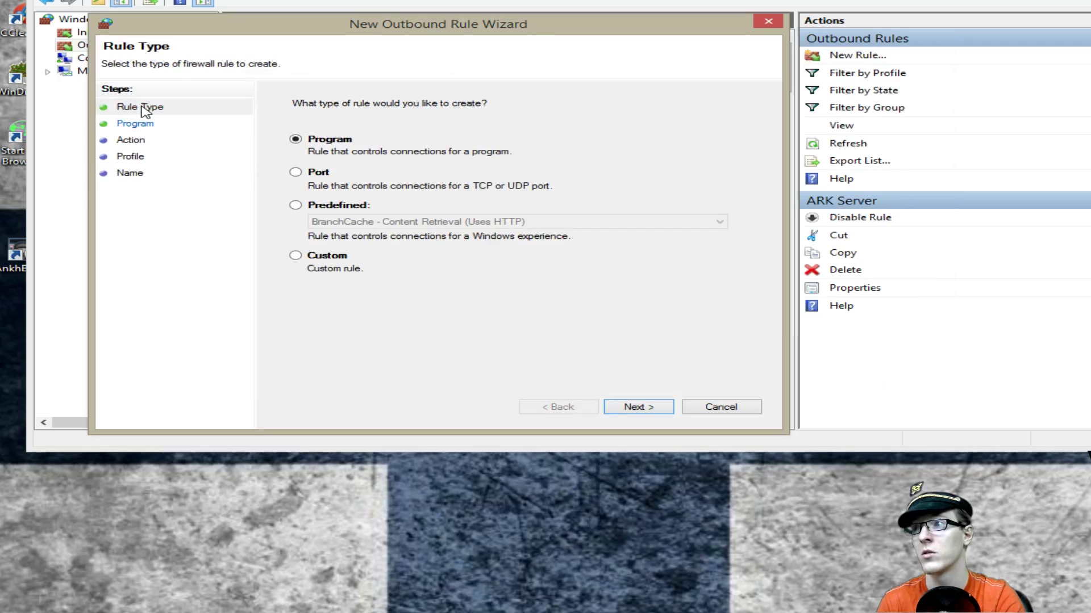
{"action": "left_click", "coordinate": [296, 173]}
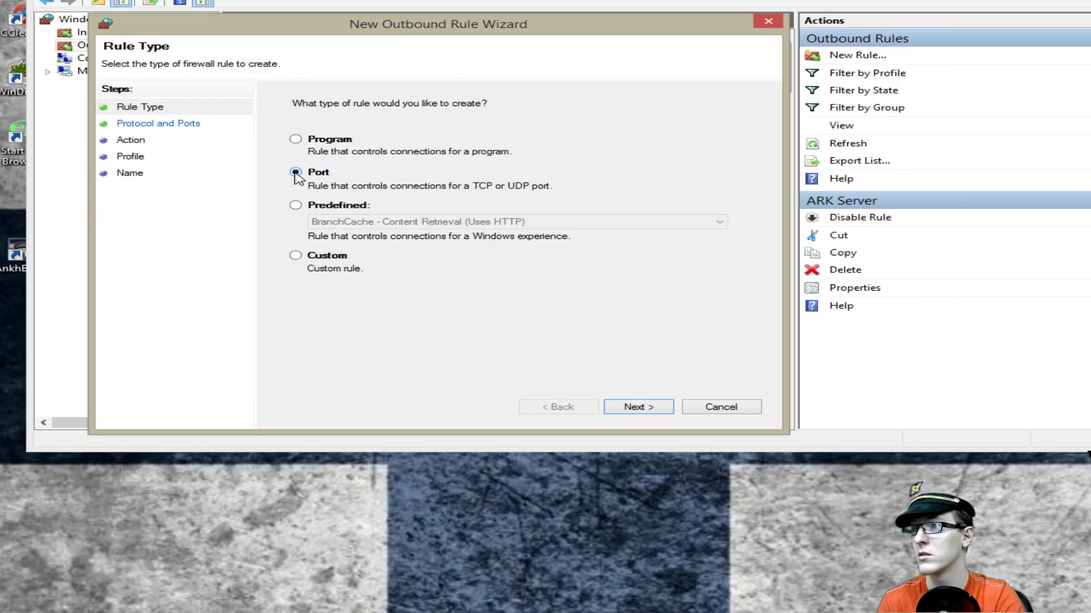
{"action": "left_click", "coordinate": [163, 123]}
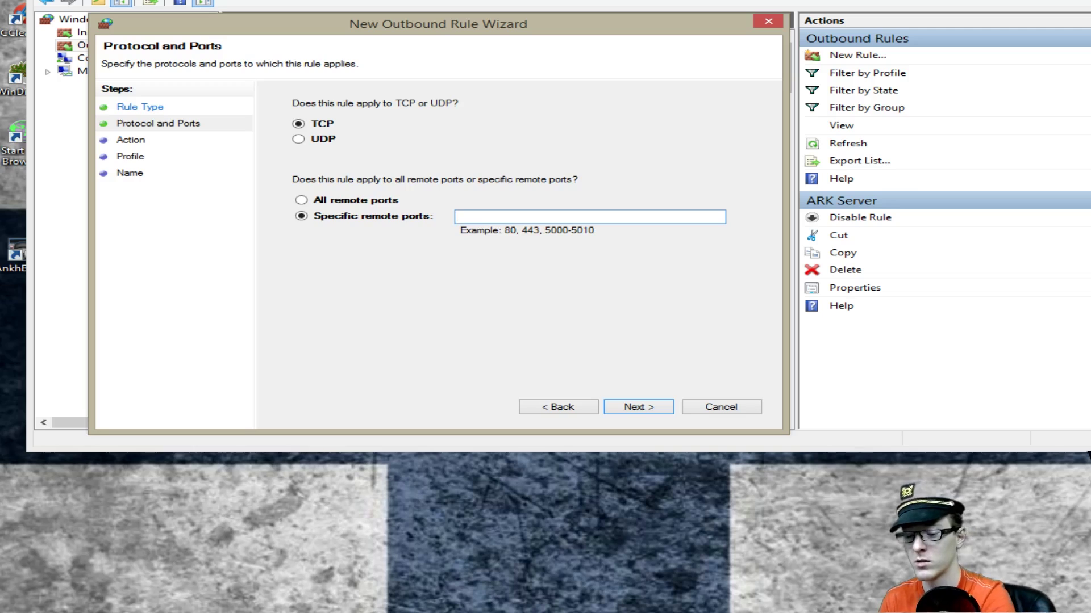
{"action": "type", "text": "27015"}
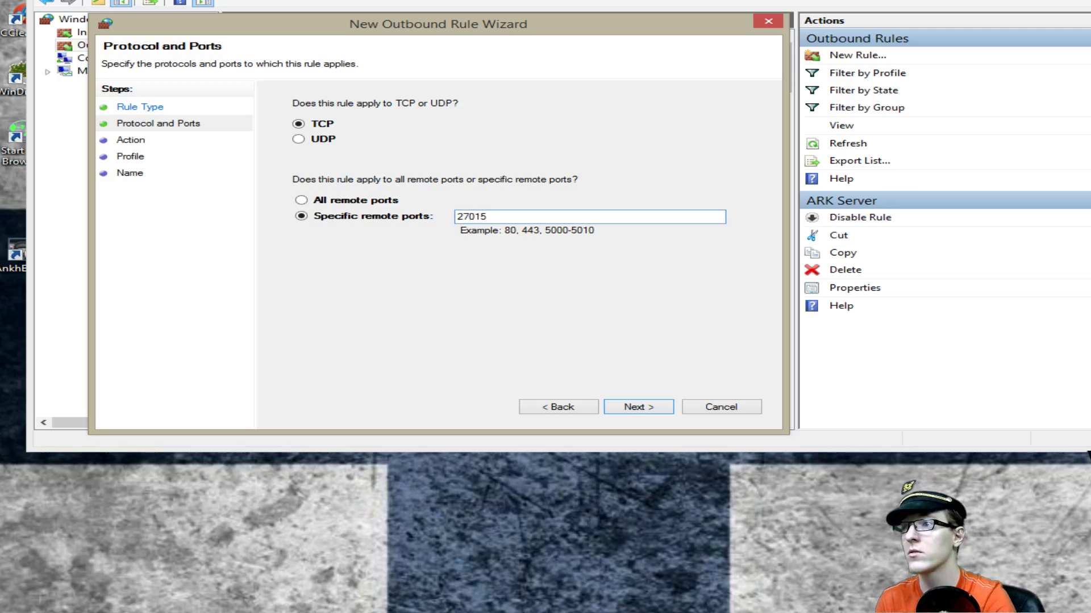
{"action": "left_click", "coordinate": [638, 407]}
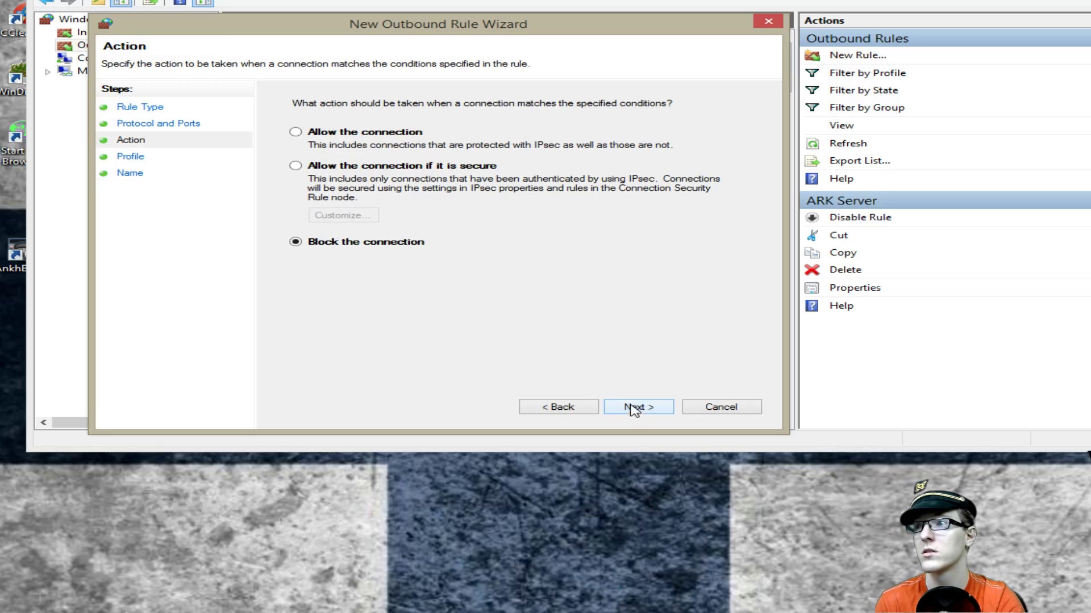
Step: Set the outbound rule to allow the connection for the Domain, Private and Public profiles, cancelling the wizard at its naming page
{"action": "left_click", "coordinate": [296, 135]}
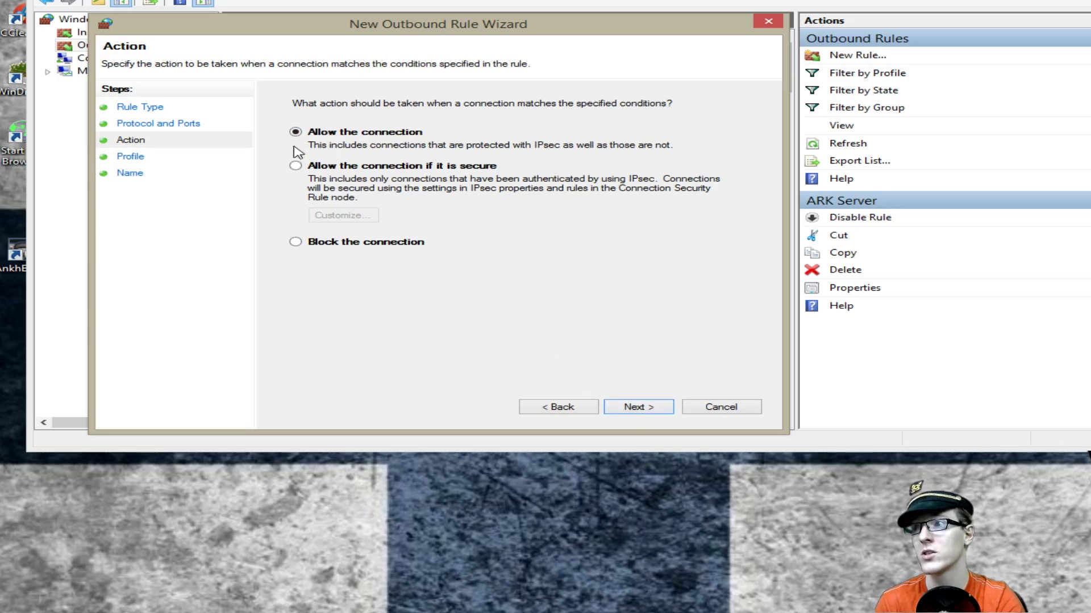
{"action": "left_click", "coordinate": [635, 407]}
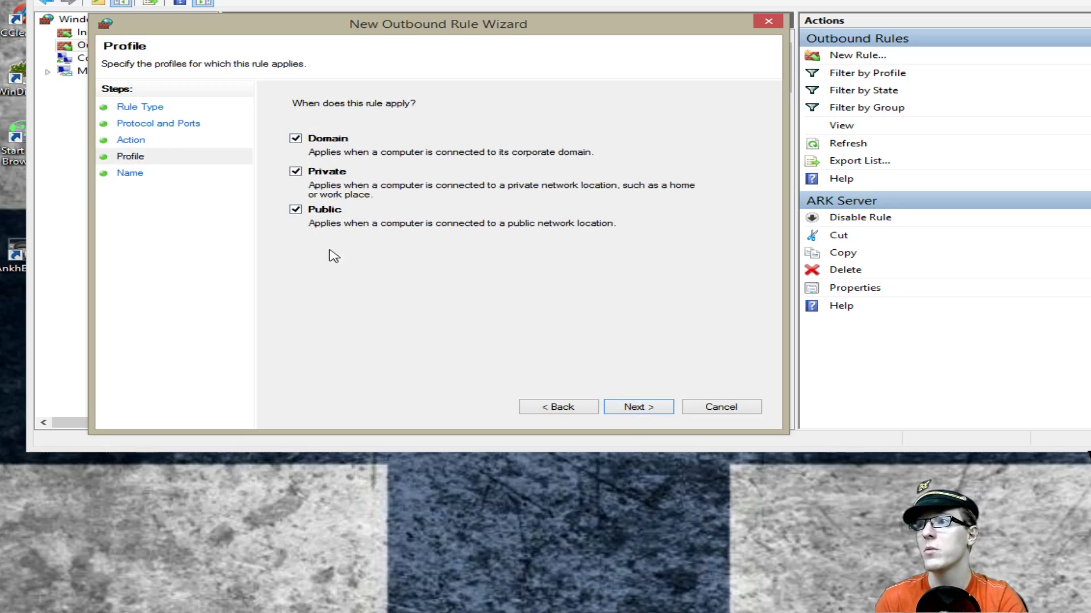
{"action": "left_click", "coordinate": [644, 420]}
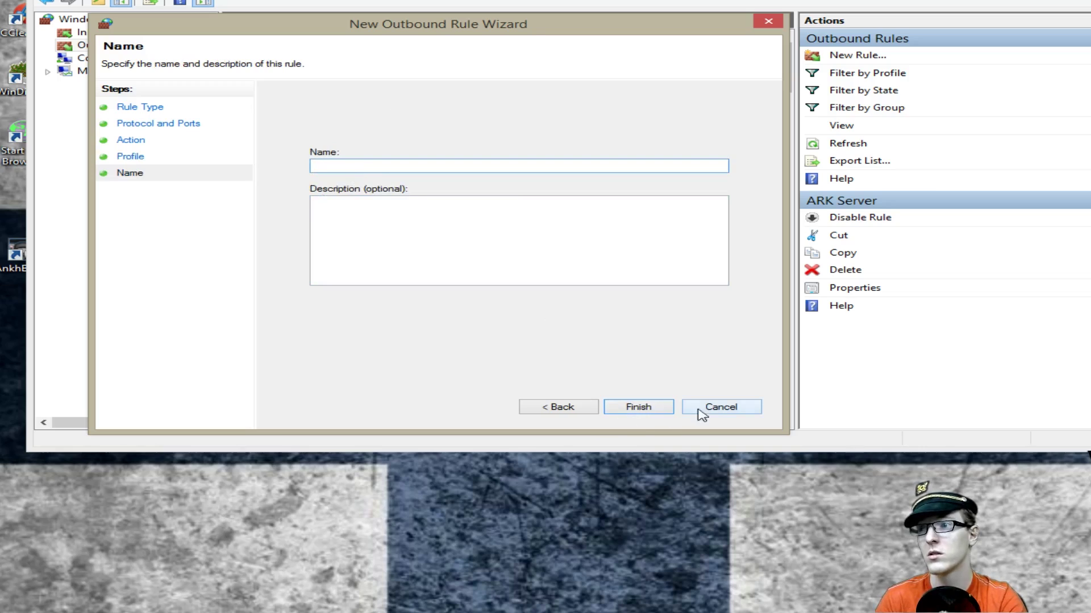
{"action": "left_click", "coordinate": [721, 408]}
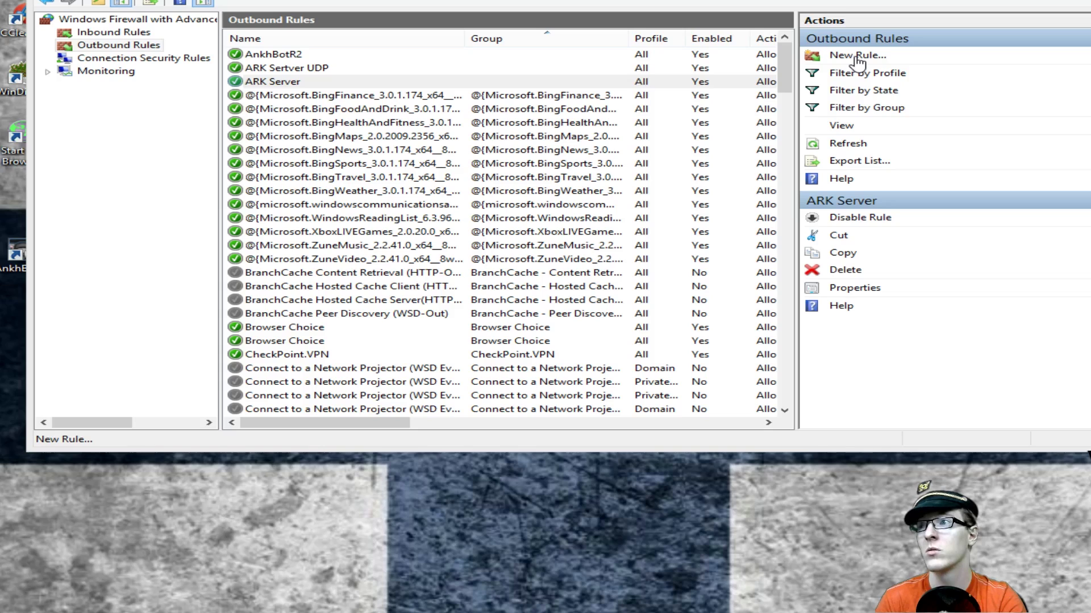
Step: Look through the outbound and inbound firewall rules for the ARK Server TCP and UDP entries
{"action": "left_click", "coordinate": [381, 192]}
{"action": "scroll", "coordinate": [382, 202], "scroll_direction": "down", "scroll_amount": 20}
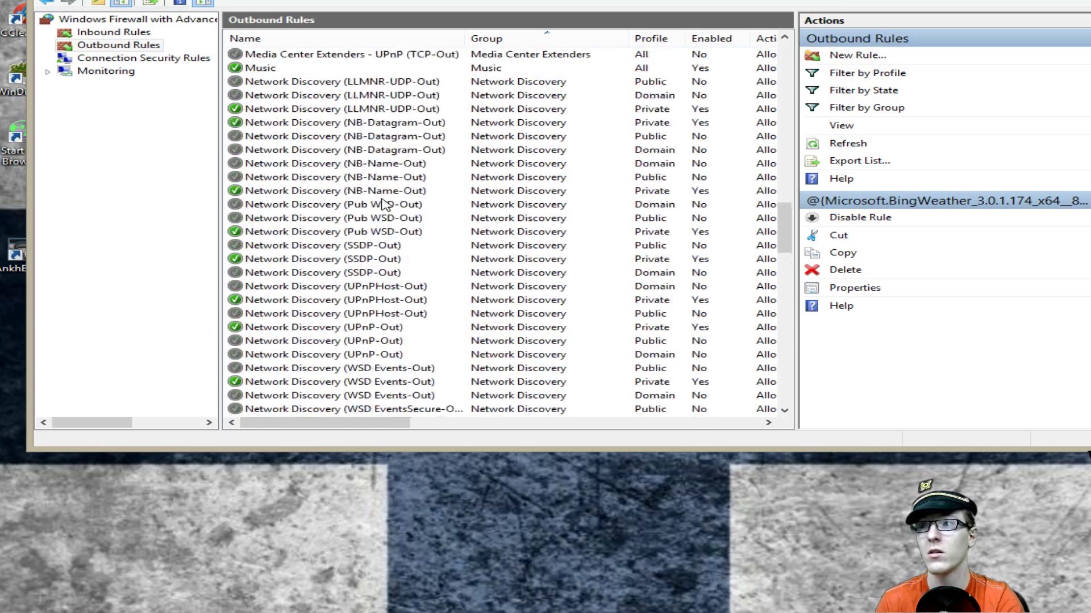
{"action": "scroll", "coordinate": [385, 204], "scroll_direction": "up", "scroll_amount": 16}
{"action": "scroll", "coordinate": [384, 203], "scroll_direction": "up", "scroll_amount": 12}
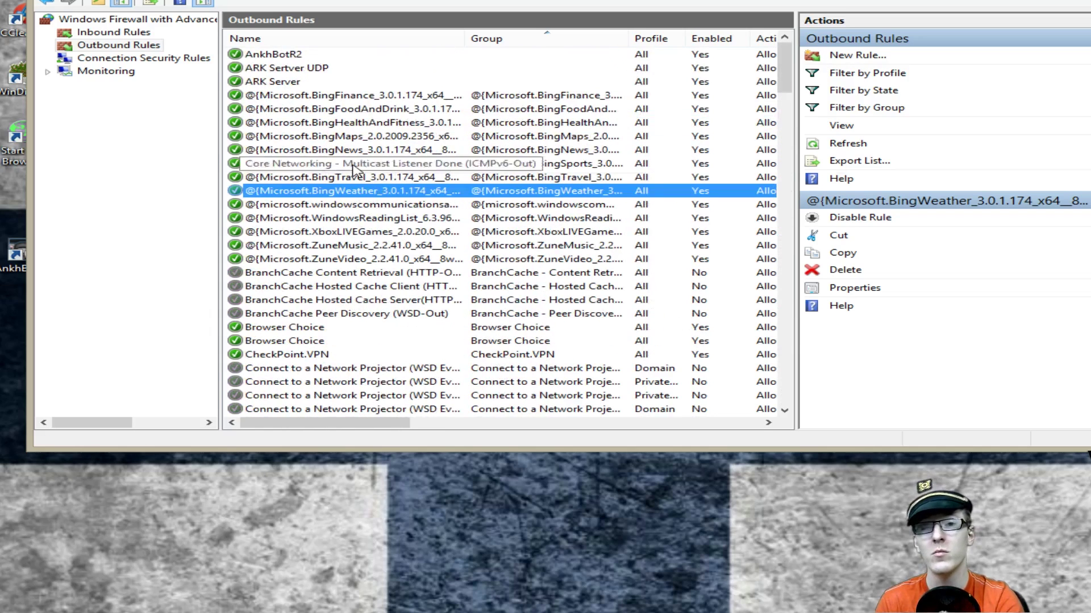
{"action": "left_click", "coordinate": [124, 34]}
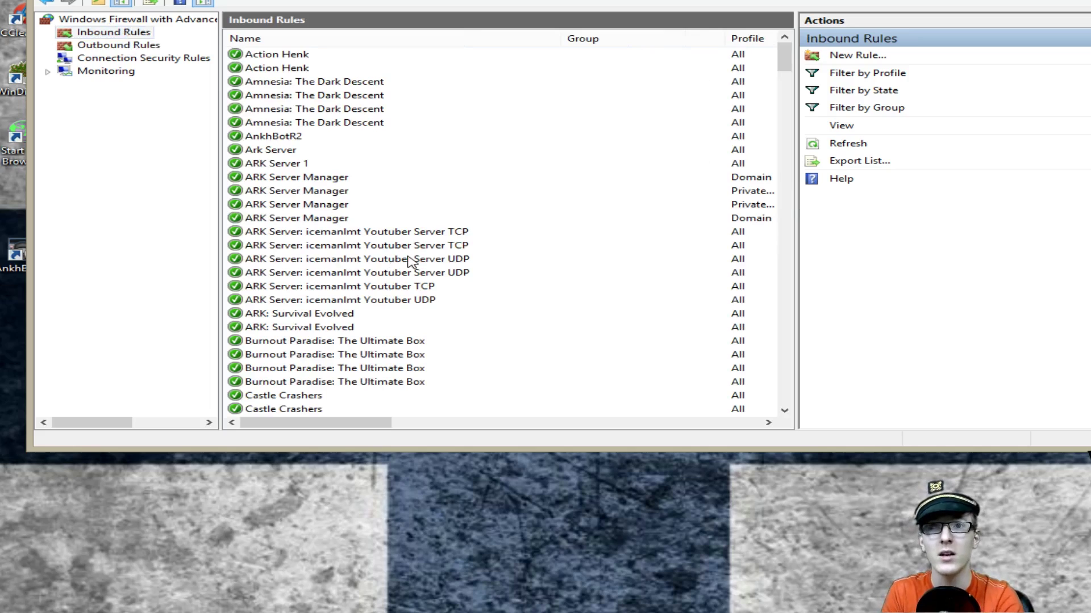
{"action": "scroll", "coordinate": [356, 259], "scroll_direction": "down", "scroll_amount": 16}
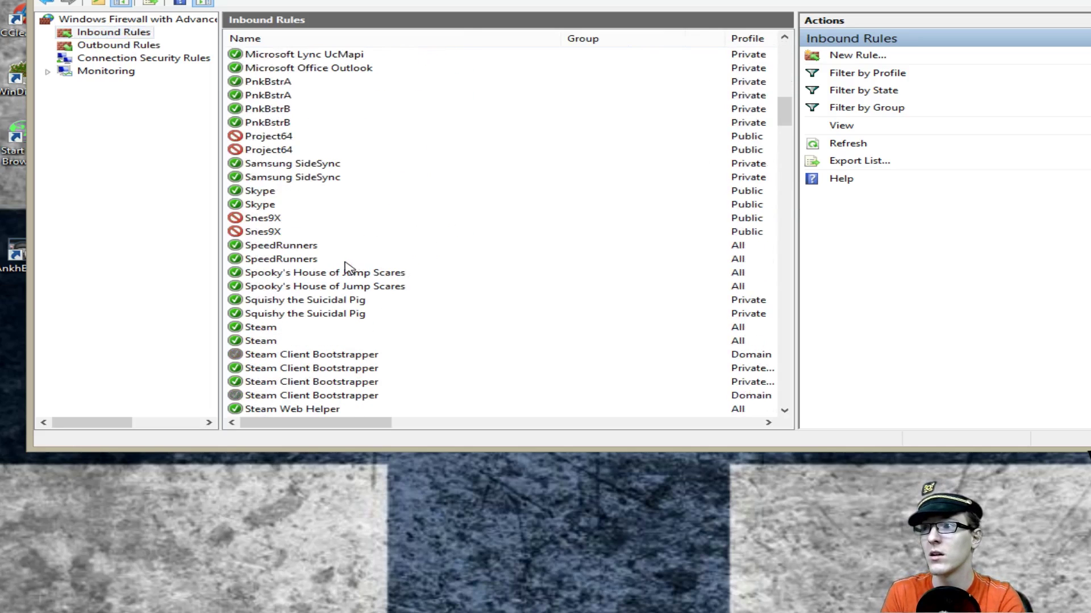
{"action": "scroll", "coordinate": [346, 270], "scroll_direction": "down", "scroll_amount": 7}
{"action": "scroll", "coordinate": [343, 273], "scroll_direction": "up", "scroll_amount": 5}
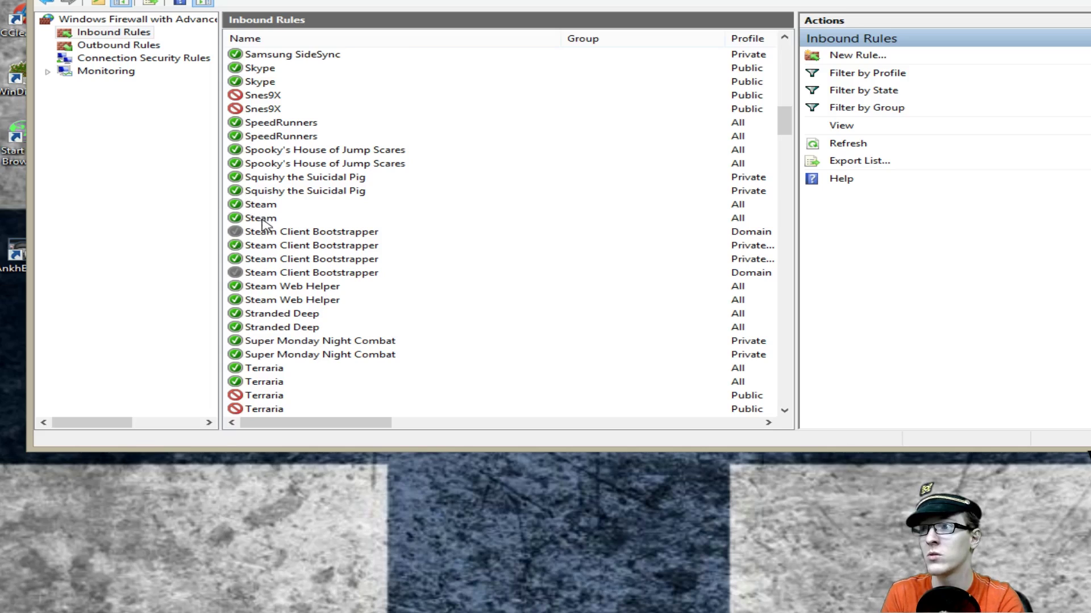
{"action": "scroll", "coordinate": [266, 220], "scroll_direction": "up", "scroll_amount": 18}
{"action": "scroll", "coordinate": [276, 184], "scroll_direction": "down", "scroll_amount": 2}
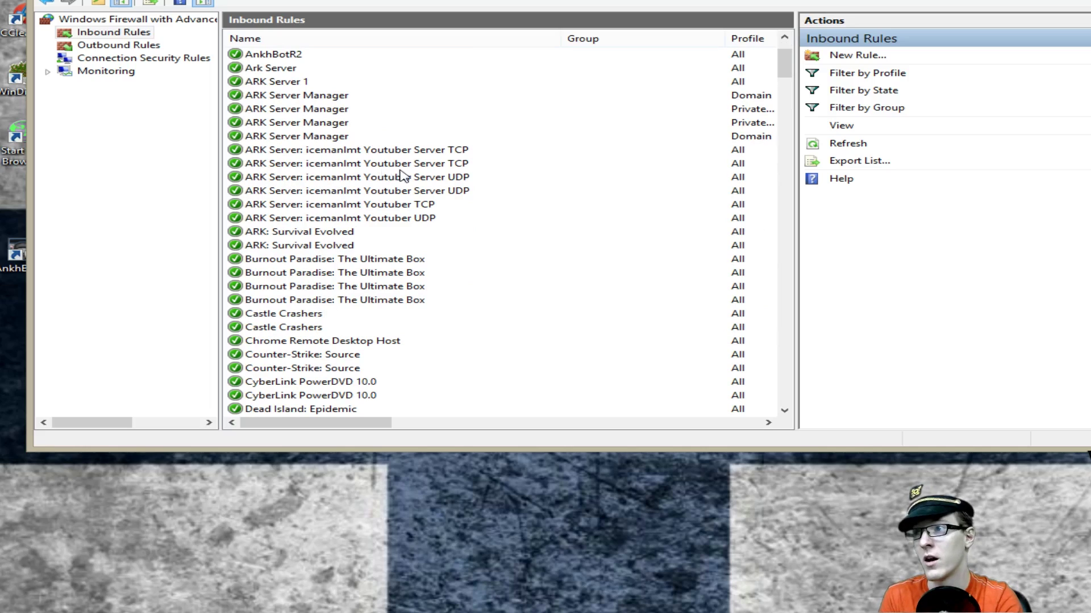
{"action": "left_click", "coordinate": [418, 149]}
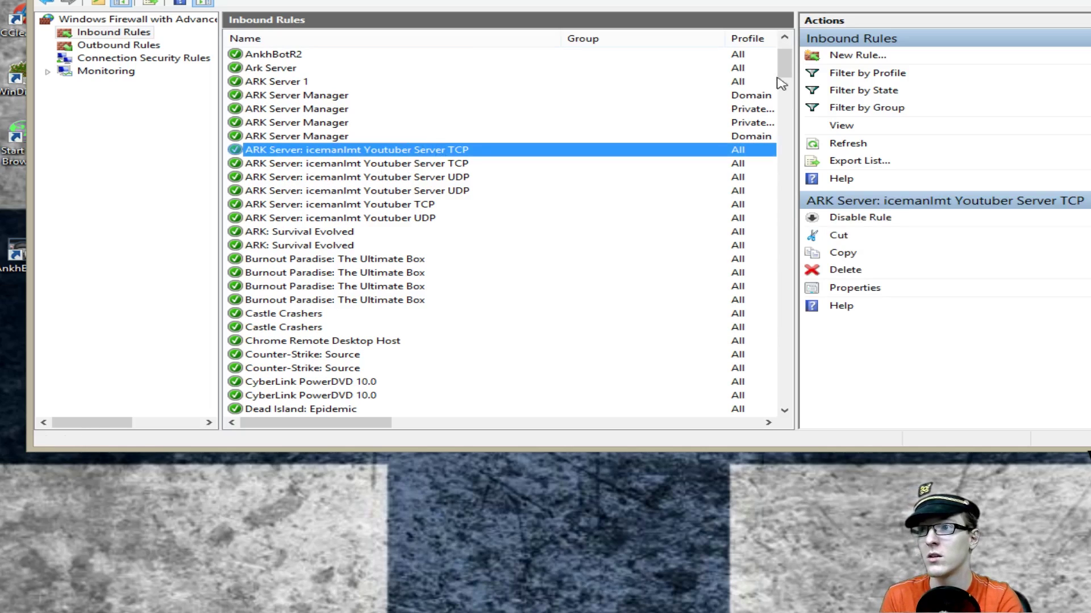
Step: Begin a new inbound rule for TCP with specific local port 27015 and cancel the wizard
{"action": "left_click", "coordinate": [860, 55]}
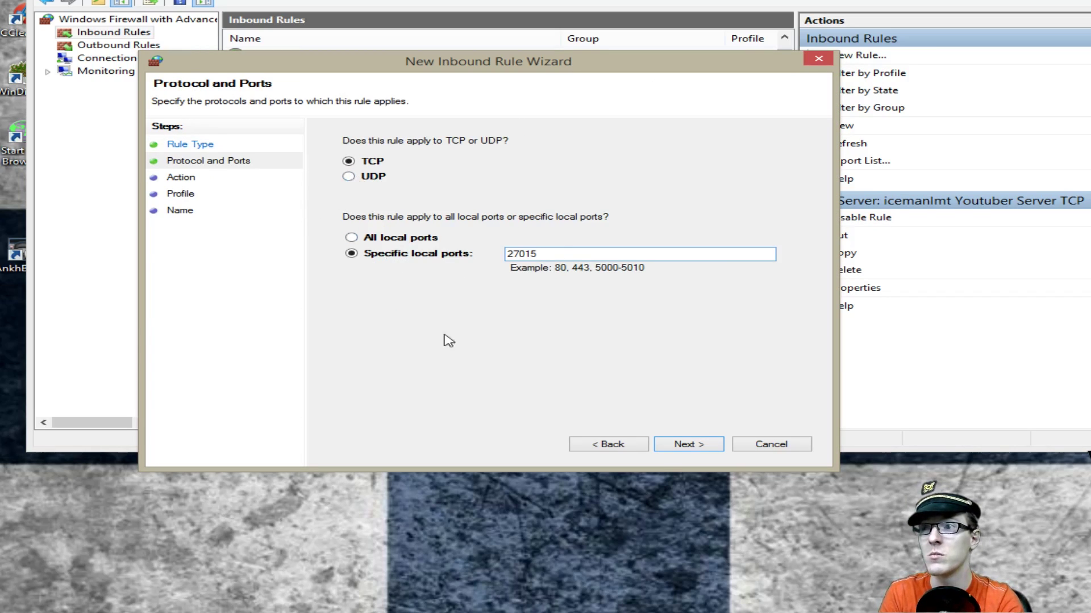
{"action": "left_click", "coordinate": [770, 444]}
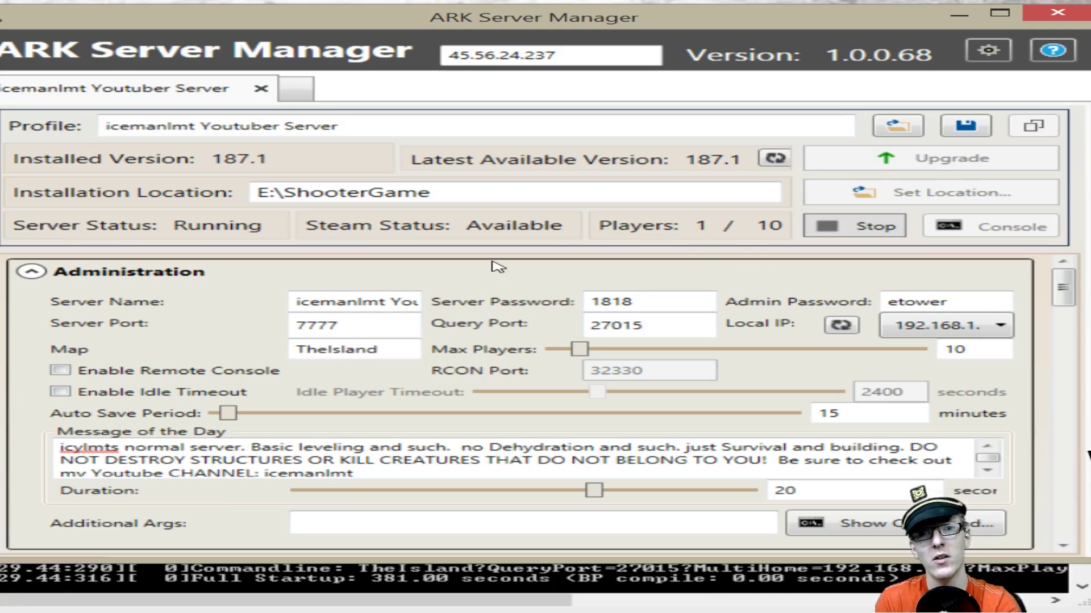
Step: Move the ShooterGameServer.exe console over the ARK Server Manager window to examine the server's startup log
{"action": "left_click", "coordinate": [838, 228]}
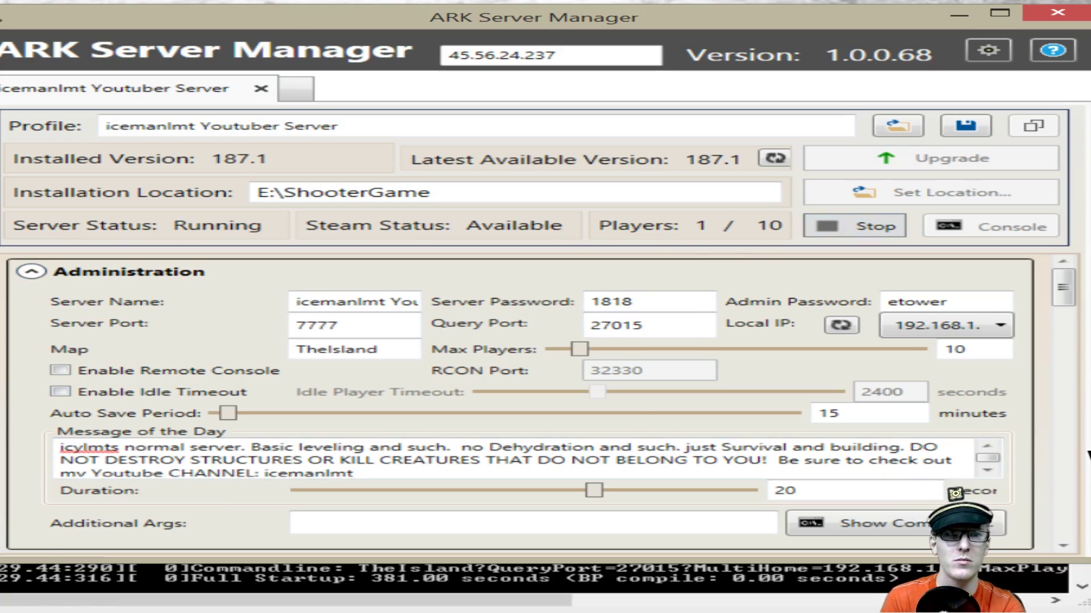
{"action": "left_click_drag", "start_coordinate": [1, 494], "coordinate": [109, 192]}
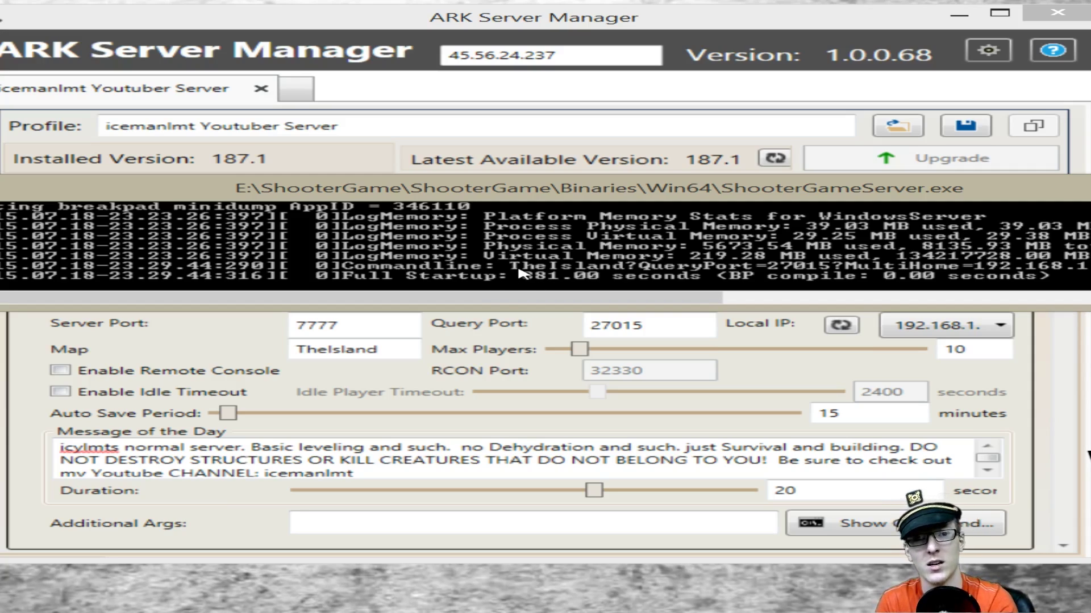
{"action": "left_click", "coordinate": [562, 309]}
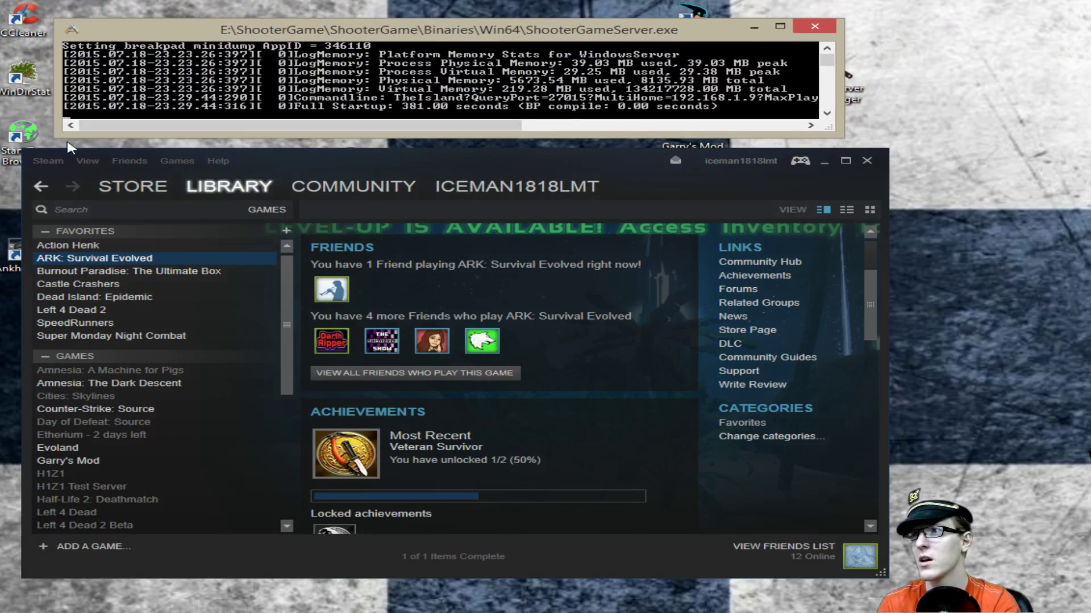
Step: Switch to Steam and open its server browser
{"action": "left_click", "coordinate": [88, 161]}
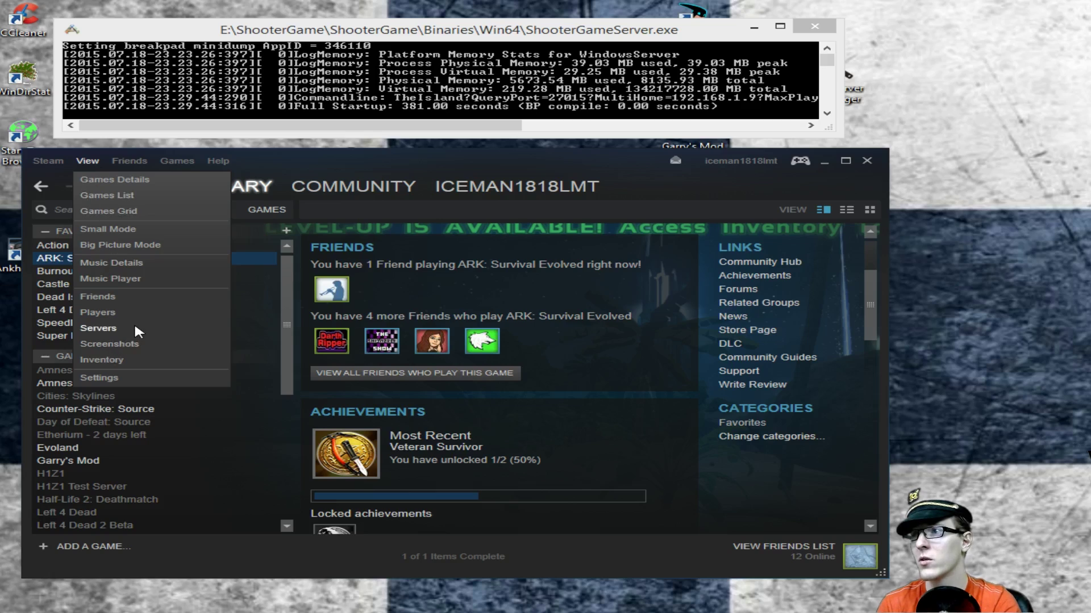
{"action": "left_click", "coordinate": [99, 329]}
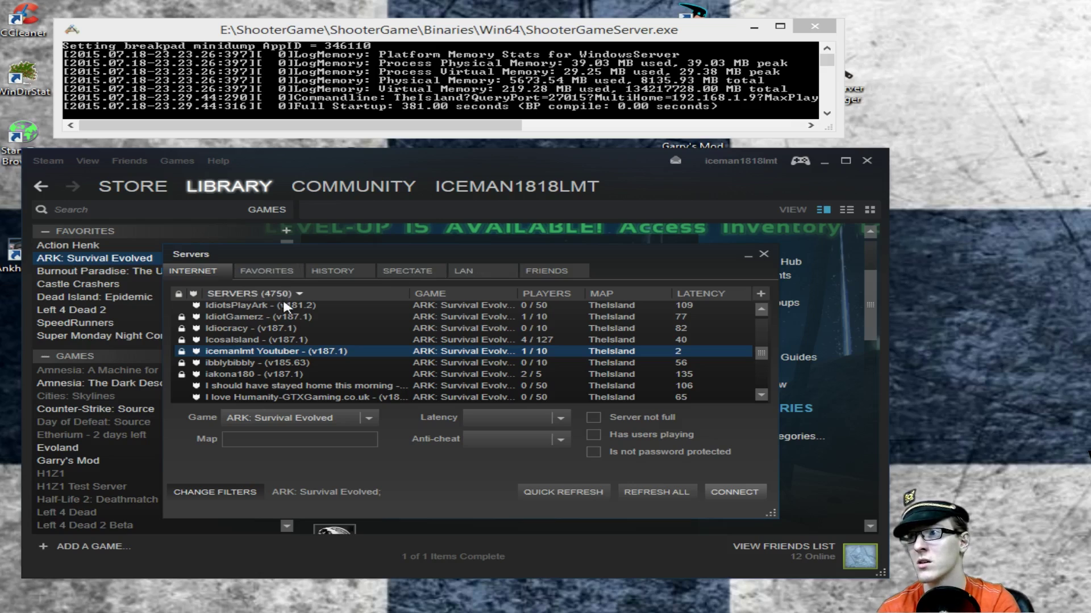
Step: Check the server browser's game filter, then look for the hosted ARK server among the favorite and LAN servers
{"action": "left_click", "coordinate": [370, 418]}
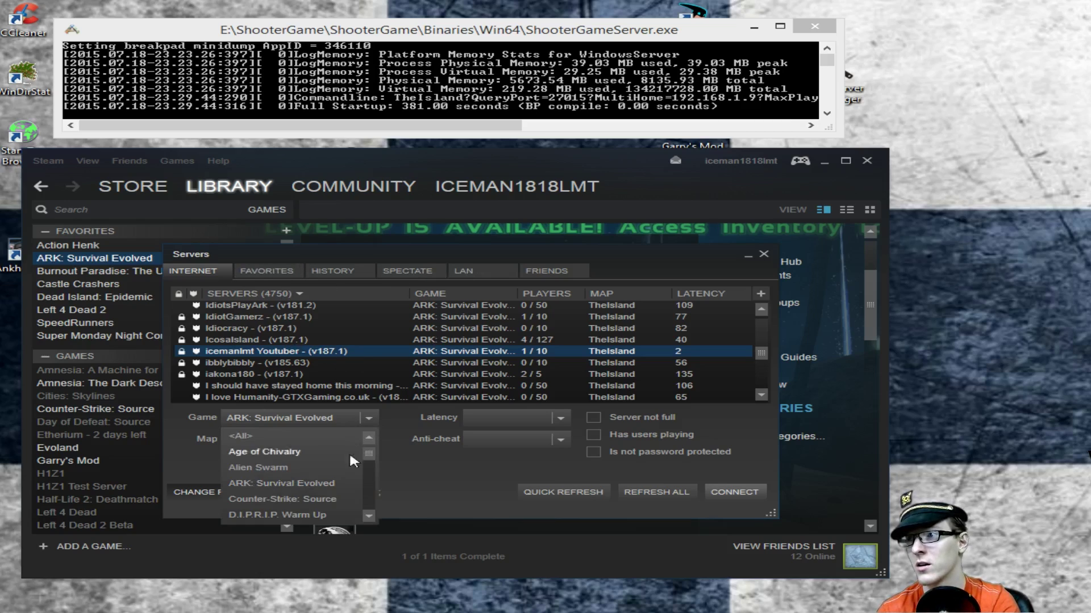
{"action": "left_click", "coordinate": [367, 419]}
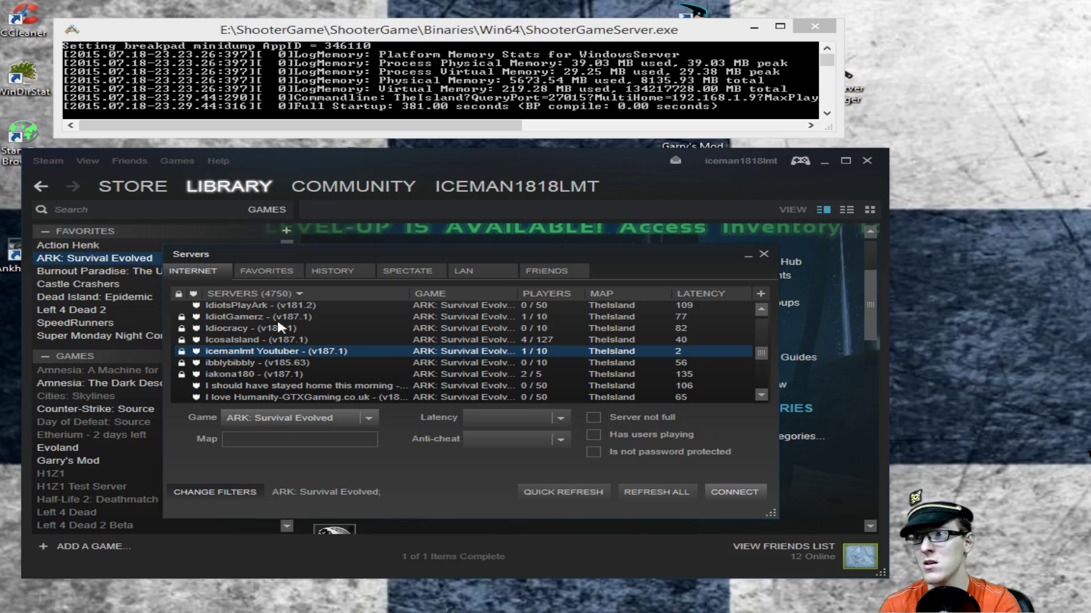
{"action": "left_click", "coordinate": [263, 273]}
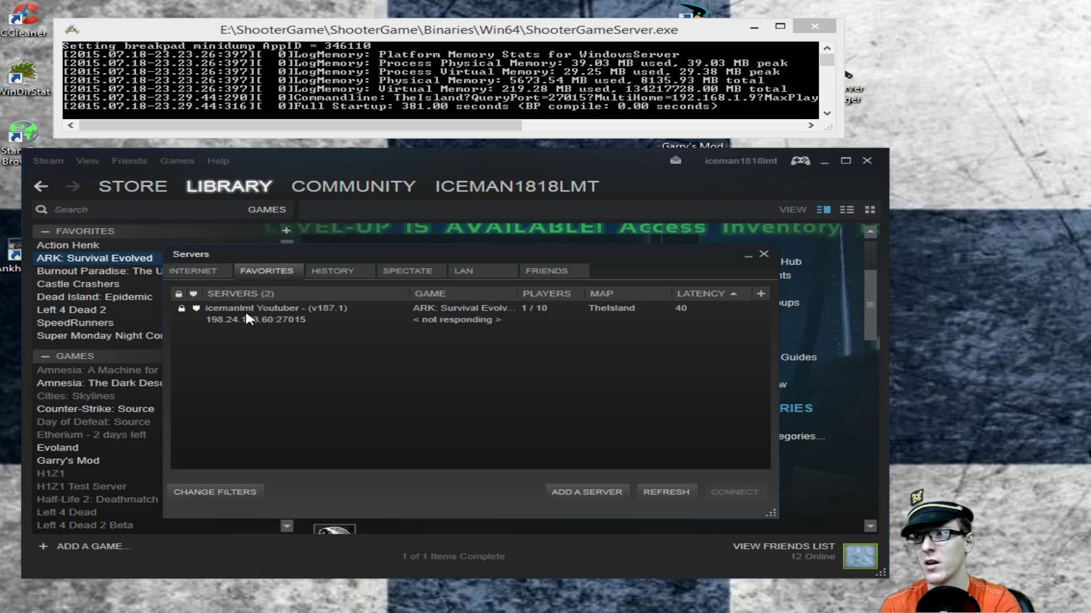
{"action": "right_click", "coordinate": [246, 314]}
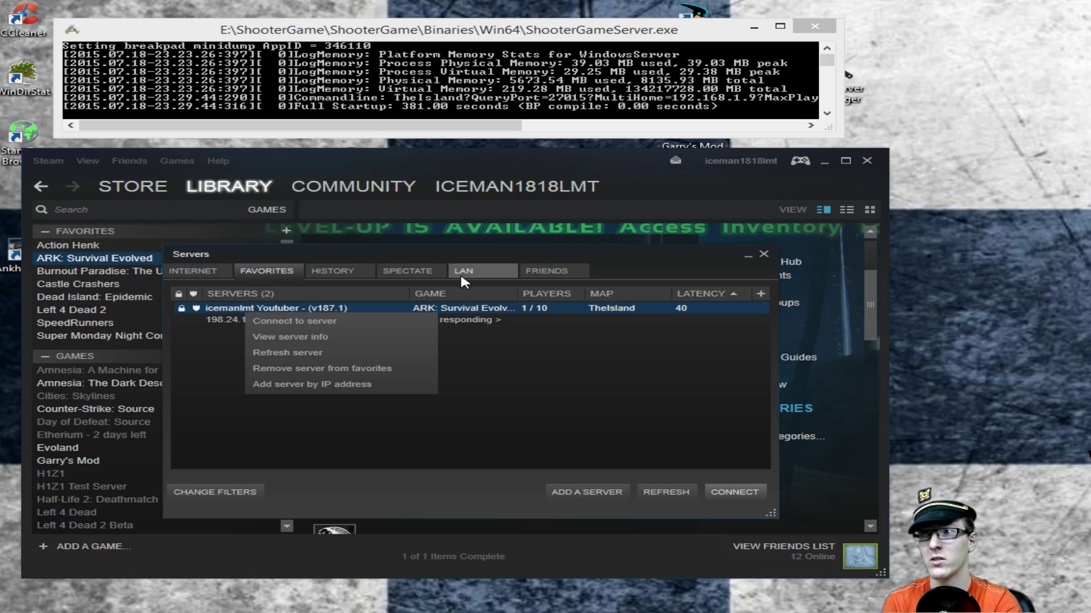
{"action": "left_click", "coordinate": [479, 268]}
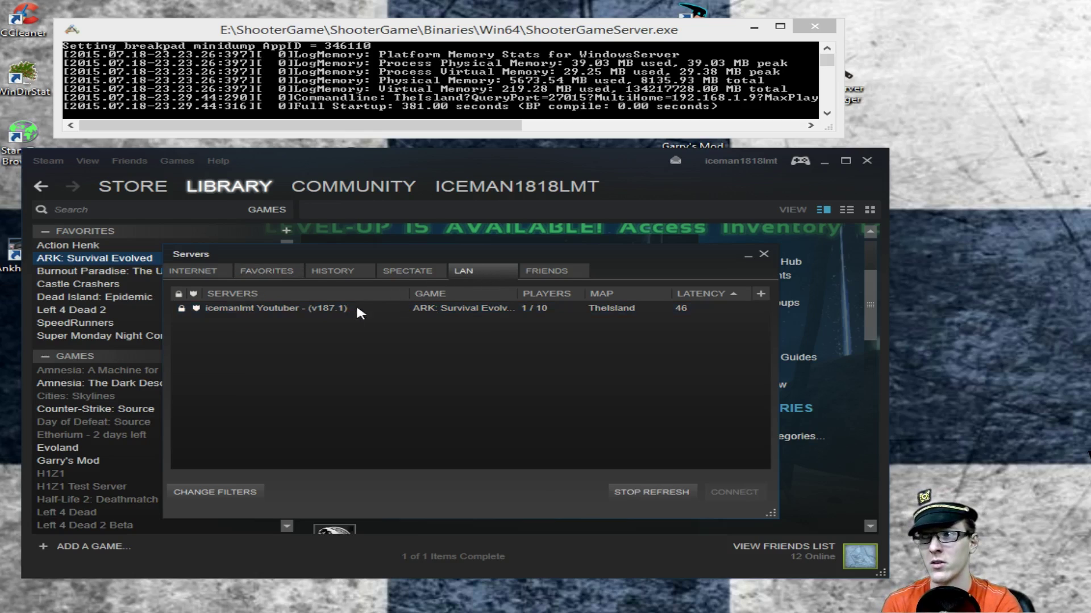
{"action": "left_click", "coordinate": [271, 308]}
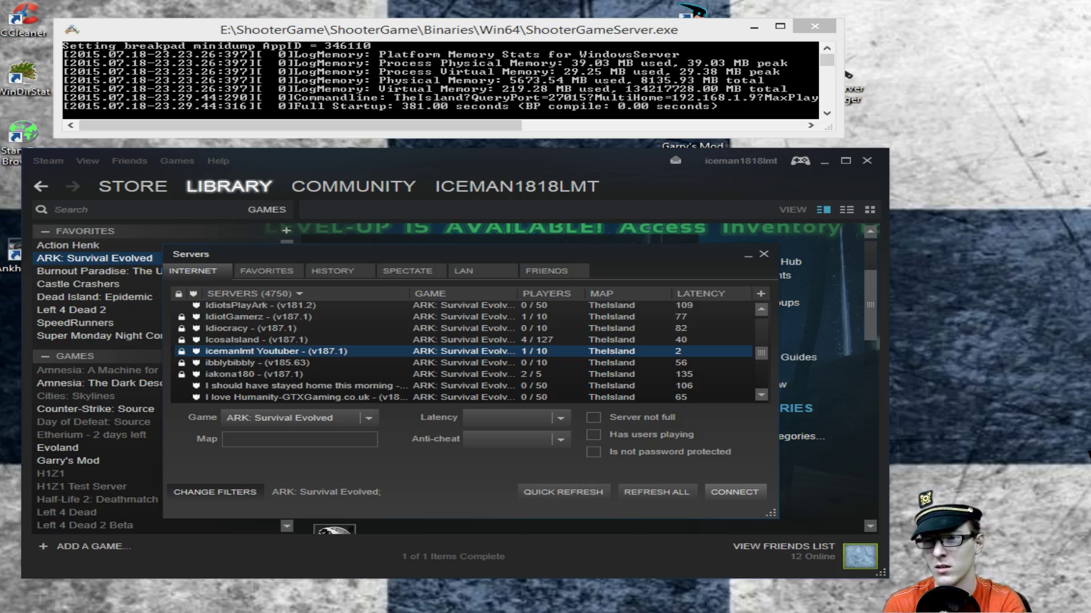
Step: Switch to ARK: Survival Evolved and join the hosted server from the Favorites session list, entering the server password
{"action": "left_click", "coordinate": [815, 26]}
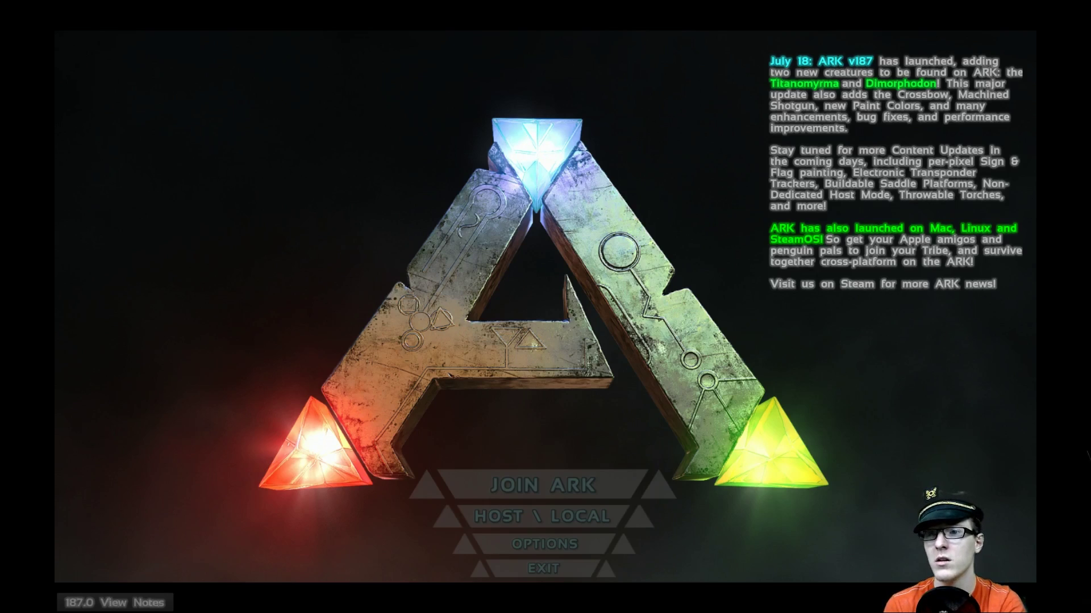
{"action": "left_click", "coordinate": [526, 489]}
{"action": "left_click", "coordinate": [279, 176]}
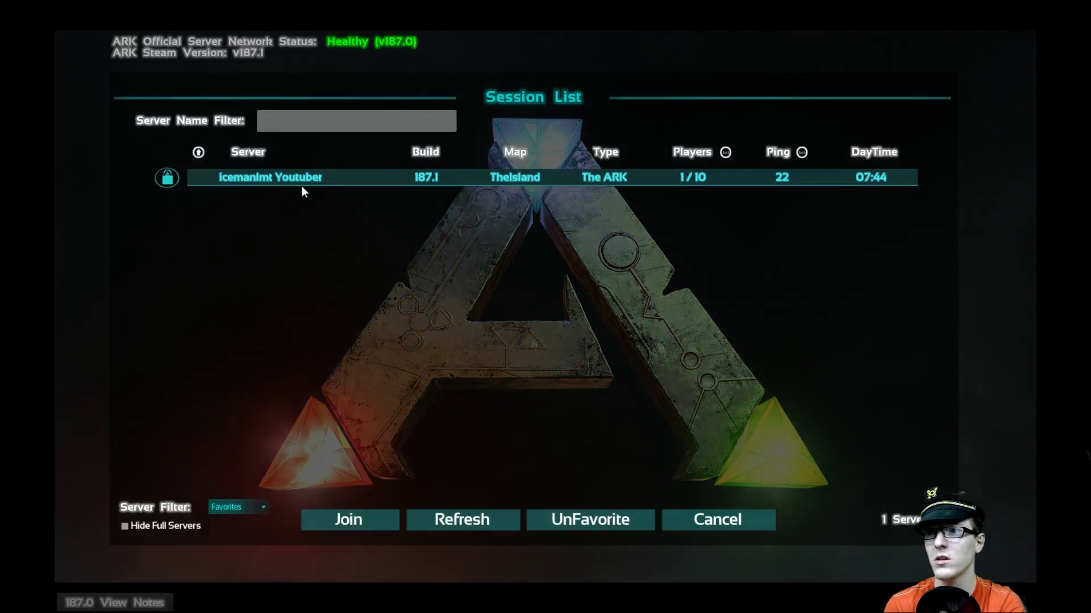
{"action": "left_click", "coordinate": [353, 526]}
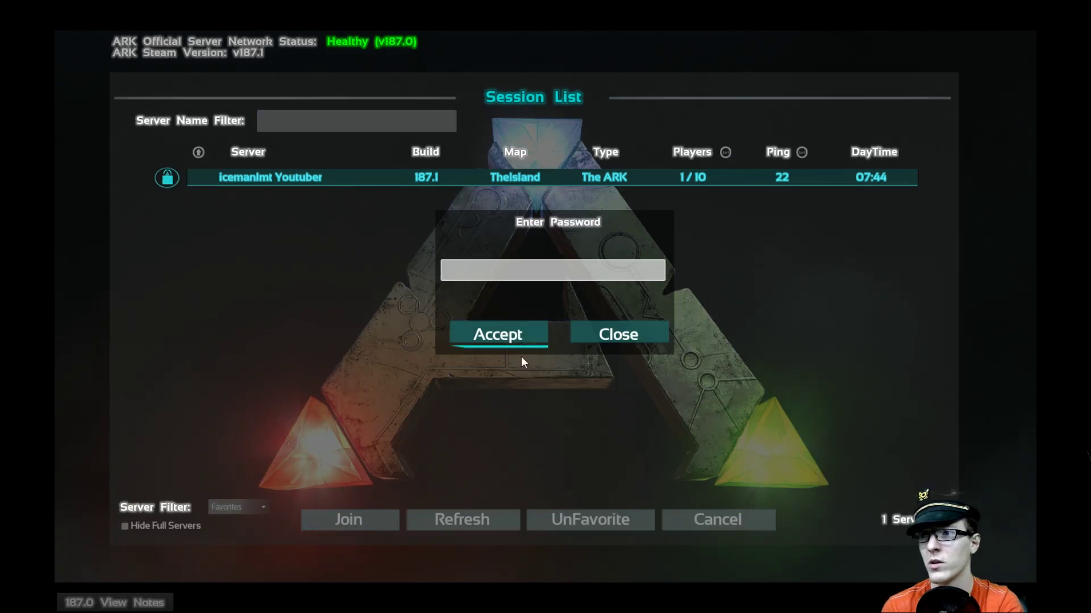
{"action": "type", "text": "****"}
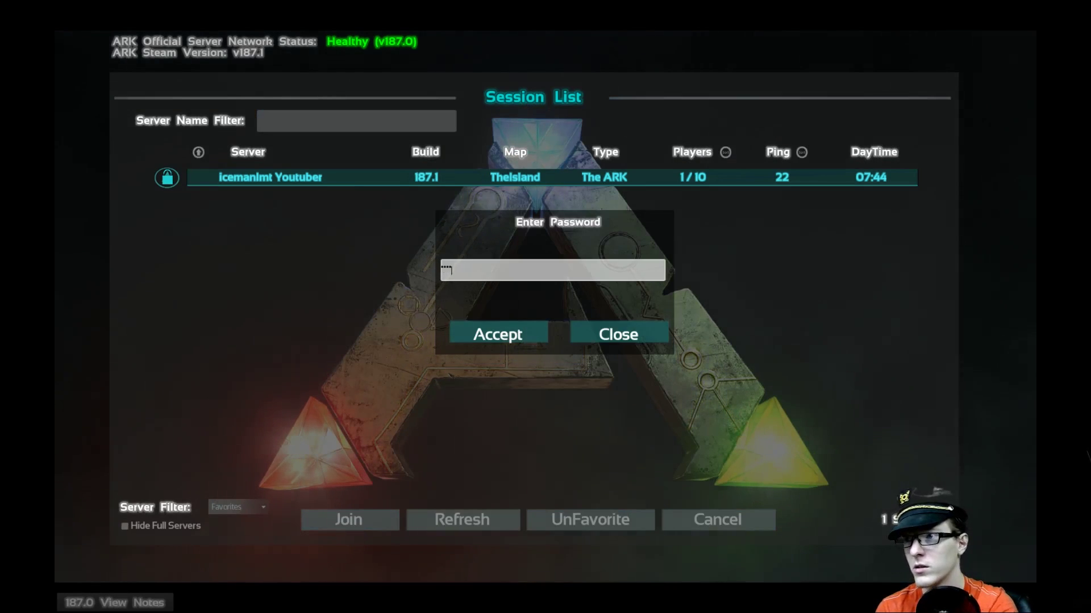
{"action": "key", "text": "Return"}
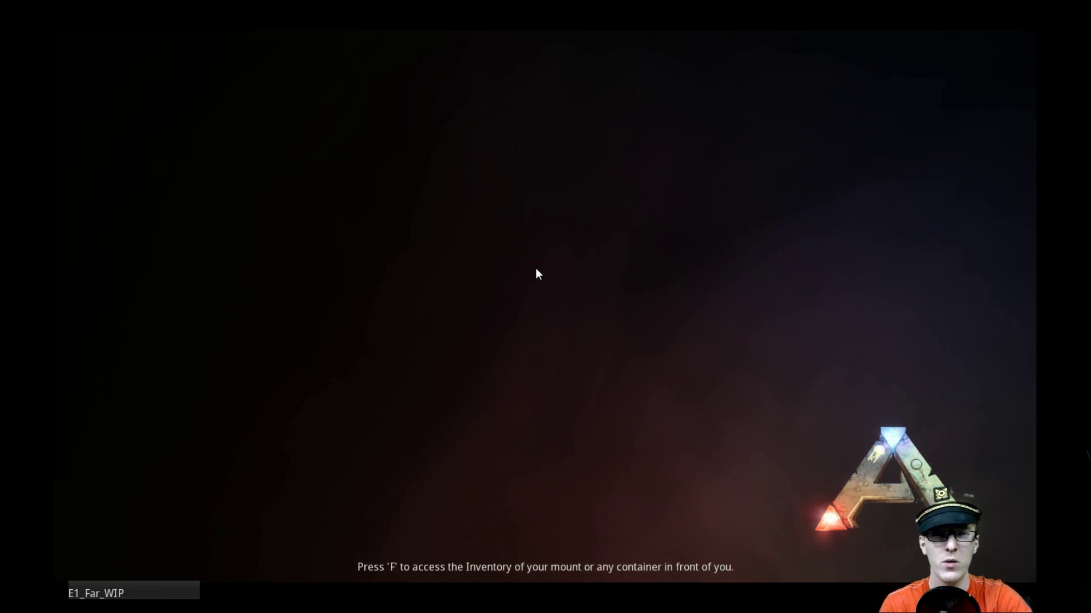
Step: Open Task Manager to compare the CPU and memory use of the two ShooterGame processes, then return to the game
{"action": "key", "text": "ctrl+shift+Escape"}
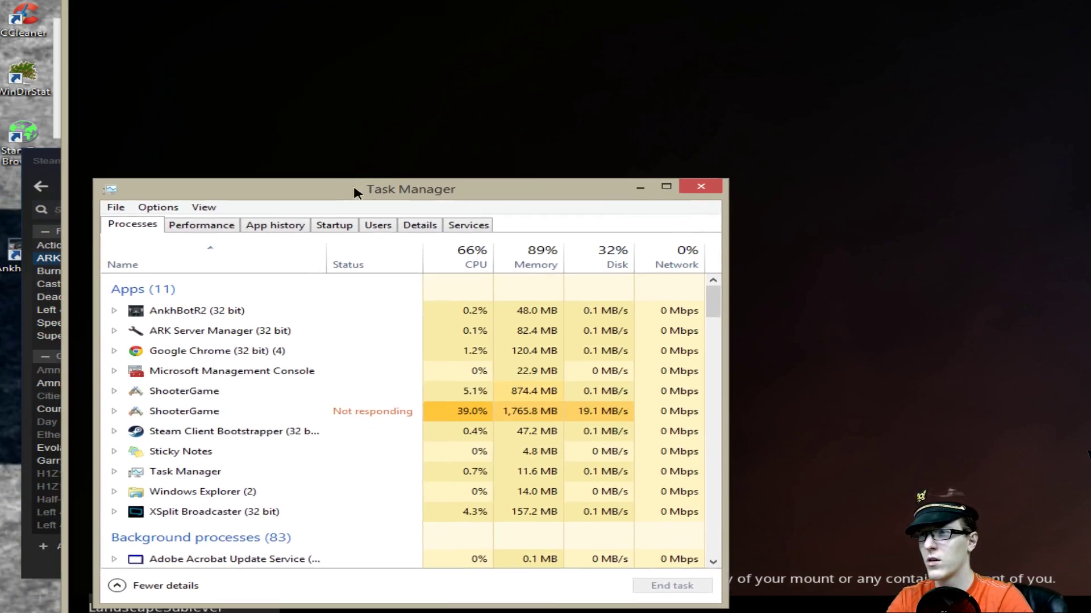
{"action": "left_click_drag", "start_coordinate": [252, 294], "coordinate": [478, 265]}
{"action": "left_click_drag", "start_coordinate": [684, 142], "coordinate": [580, 128]}
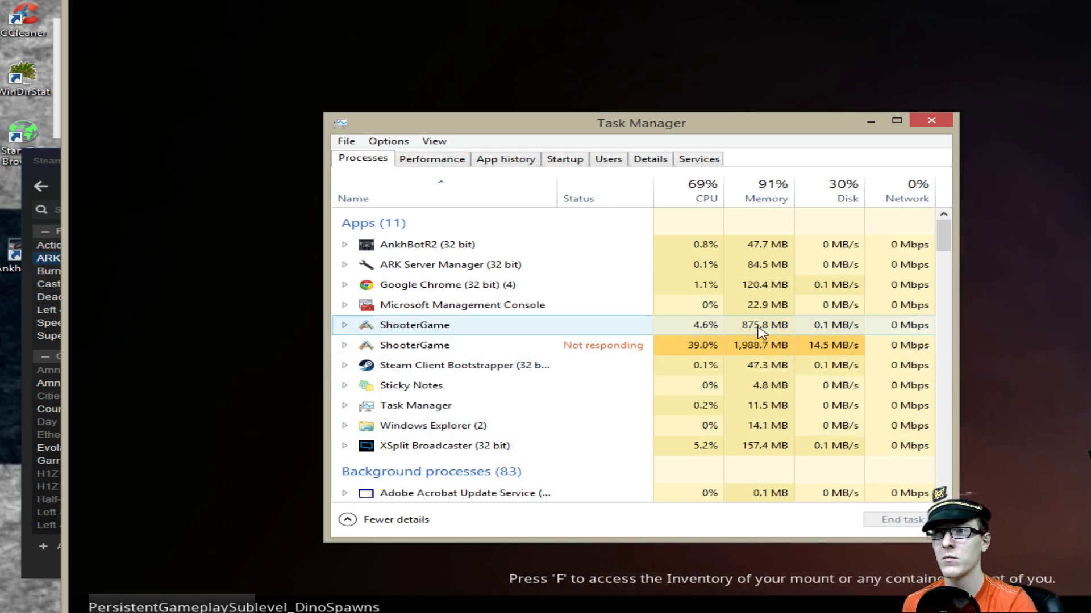
{"action": "left_click", "coordinate": [762, 332]}
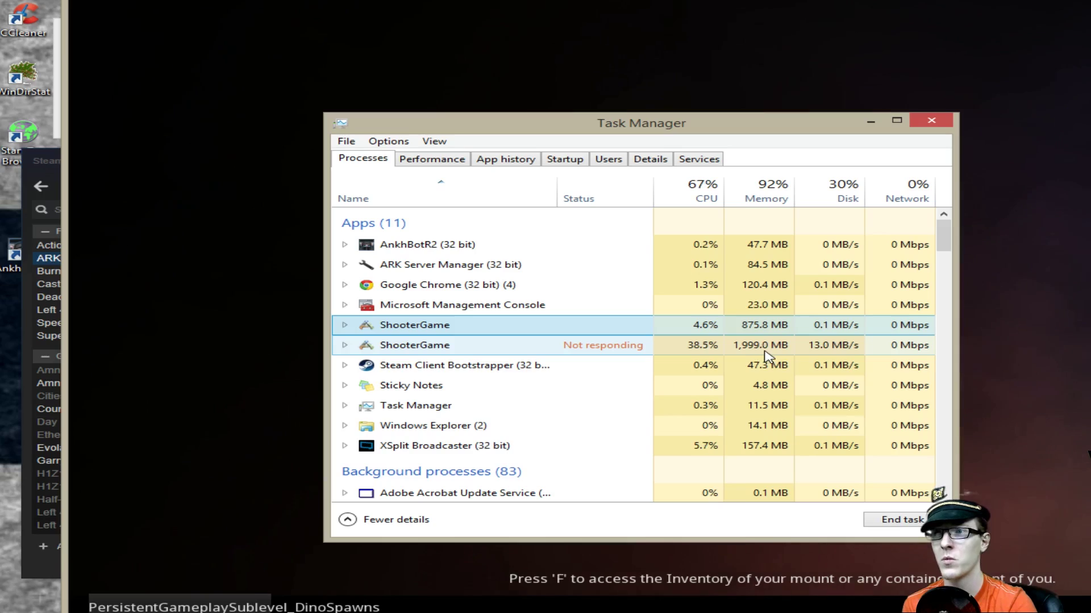
{"action": "left_click", "coordinate": [758, 349]}
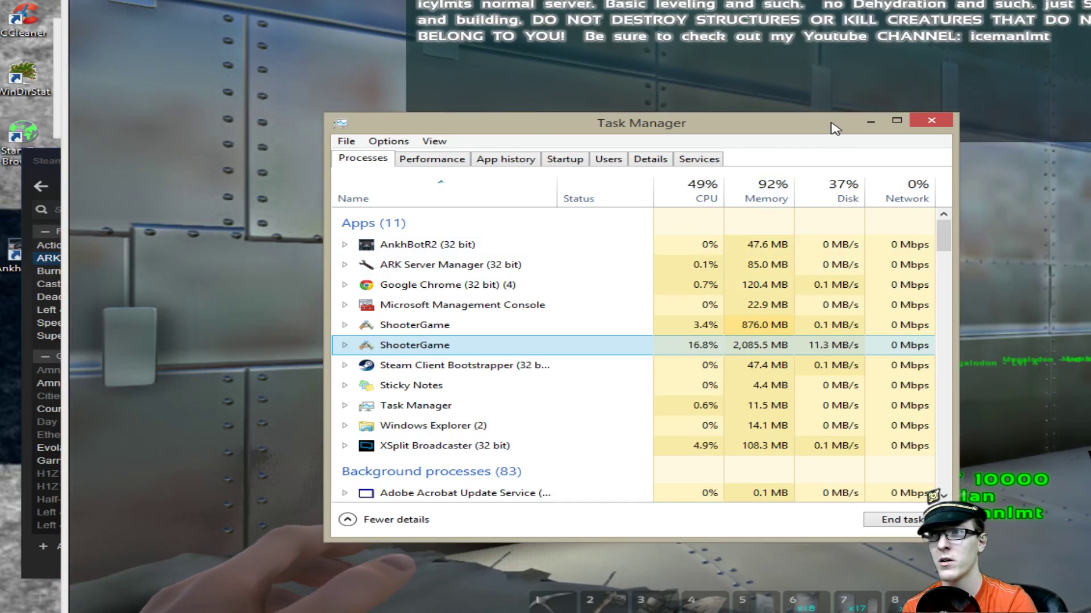
{"action": "left_click_drag", "start_coordinate": [833, 126], "coordinate": [302, 165]}
{"action": "left_click", "coordinate": [341, 165]}
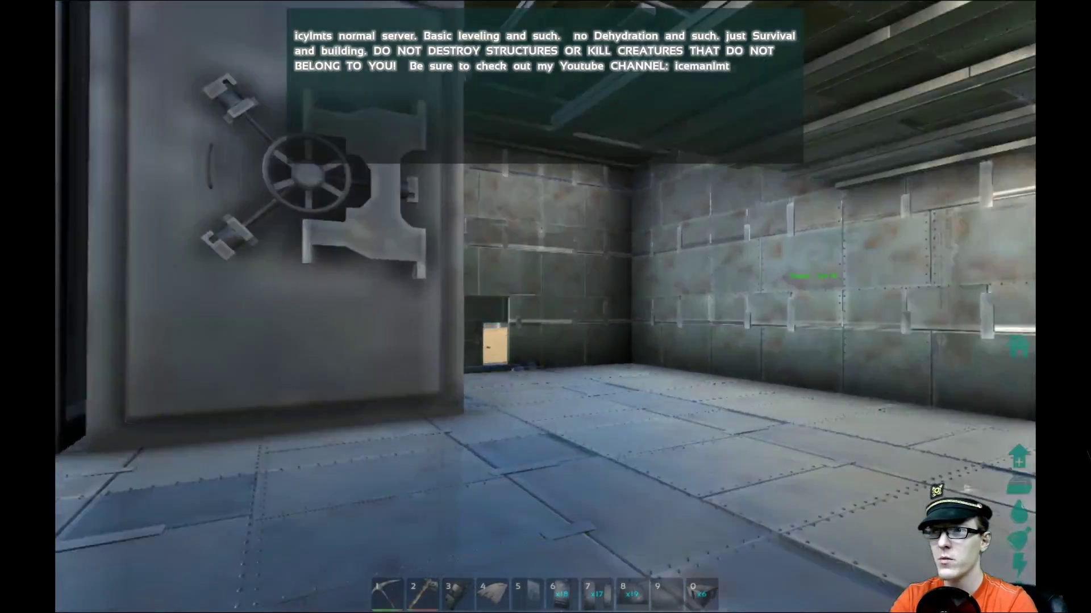
{"action": "key", "text": "w"}
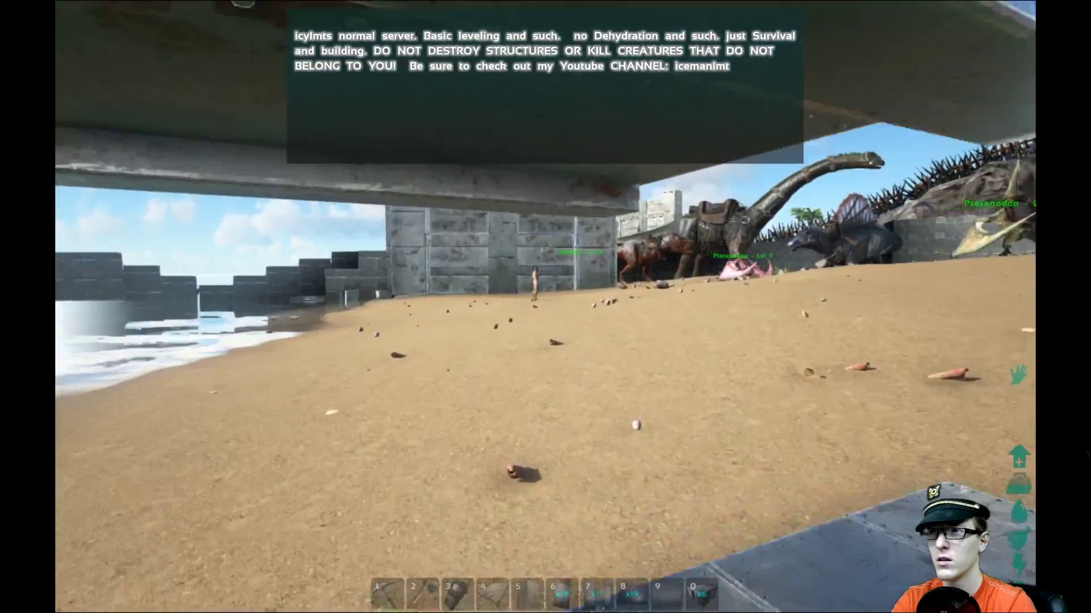
{"action": "key", "text": "w"}
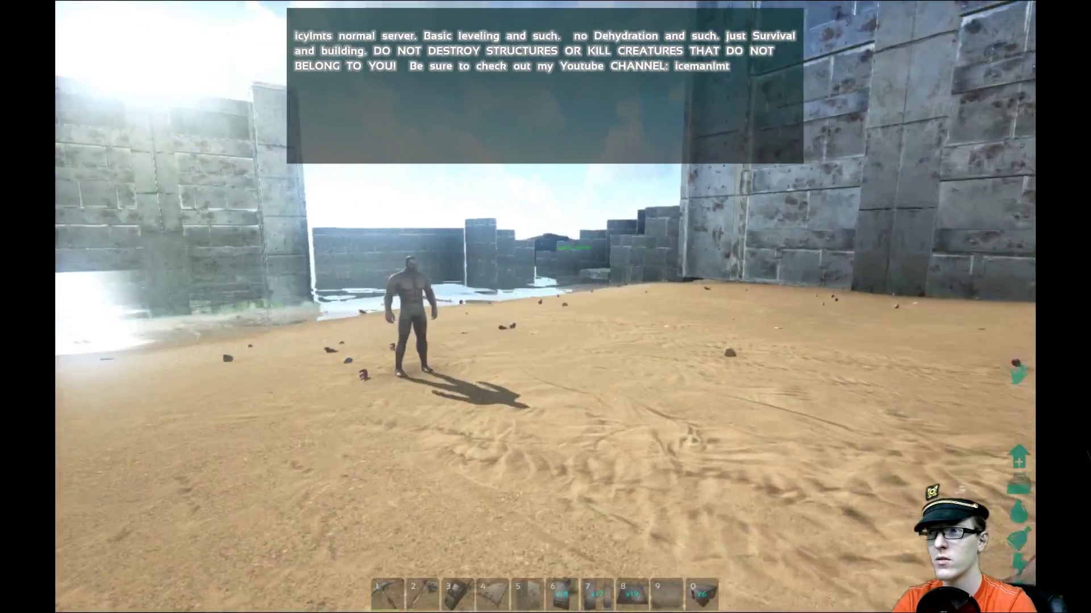
{"action": "key", "text": "w"}
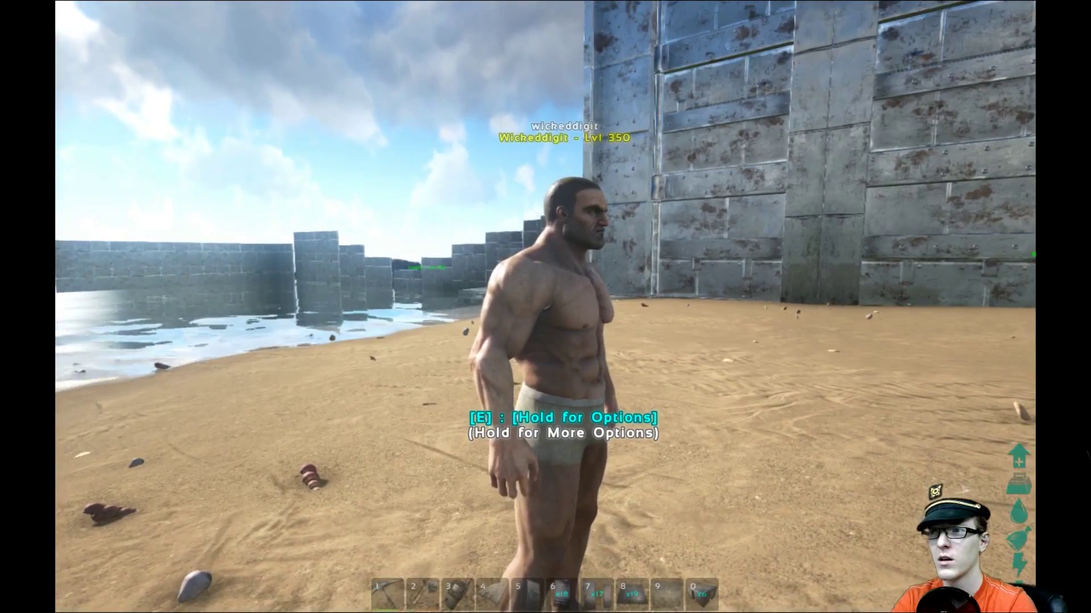
{"action": "key", "text": "s"}
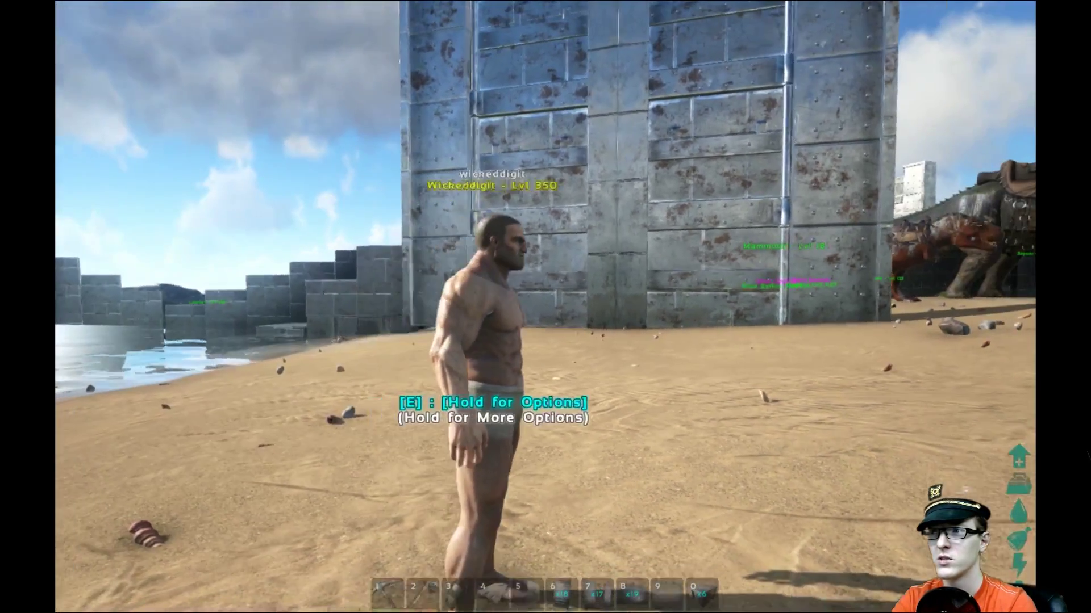
{"action": "key", "text": "w"}
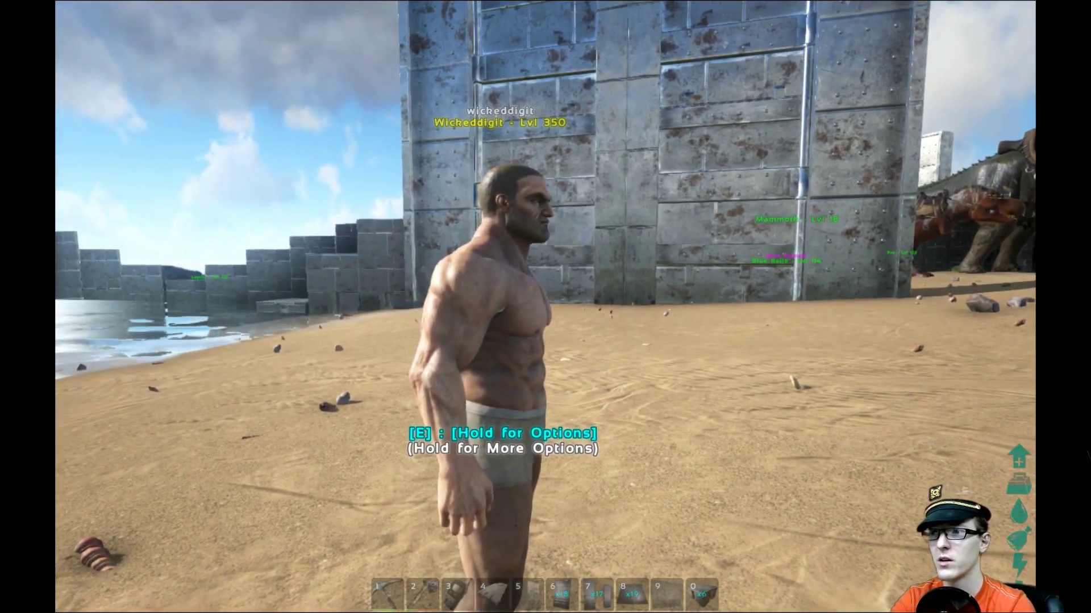
{"action": "key", "text": "e"}
{"action": "key", "text": "s"}
{"action": "key", "text": "w"}
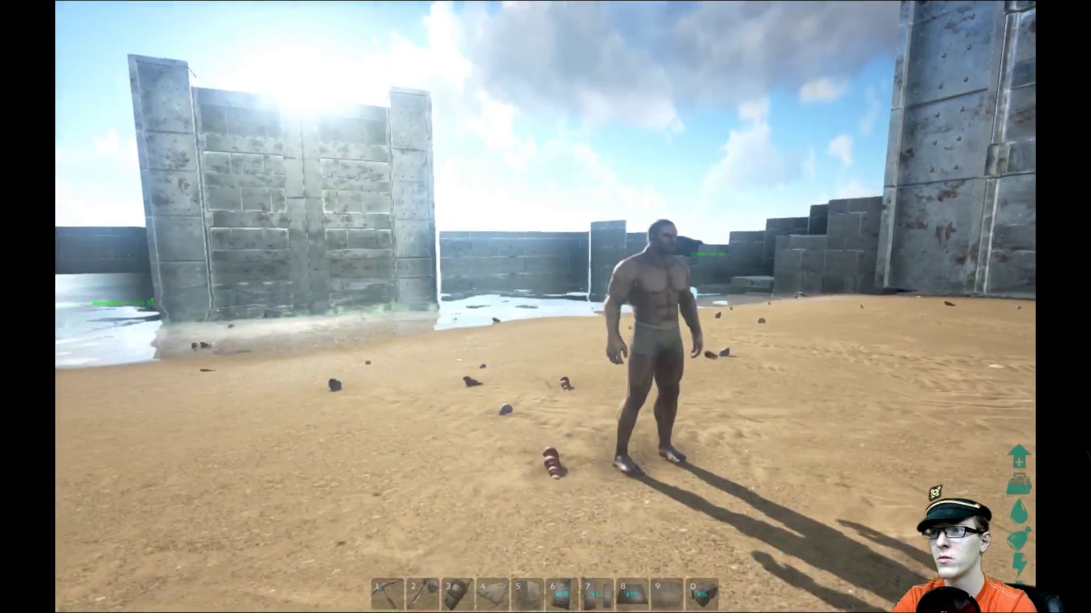
{"action": "key", "text": "w"}
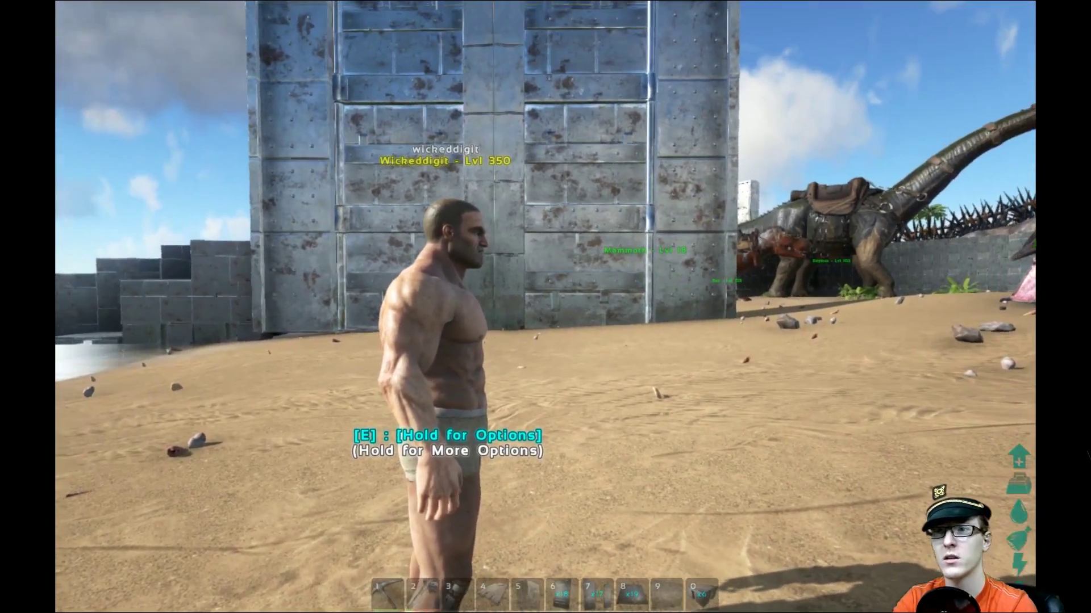
{"action": "key", "text": "w"}
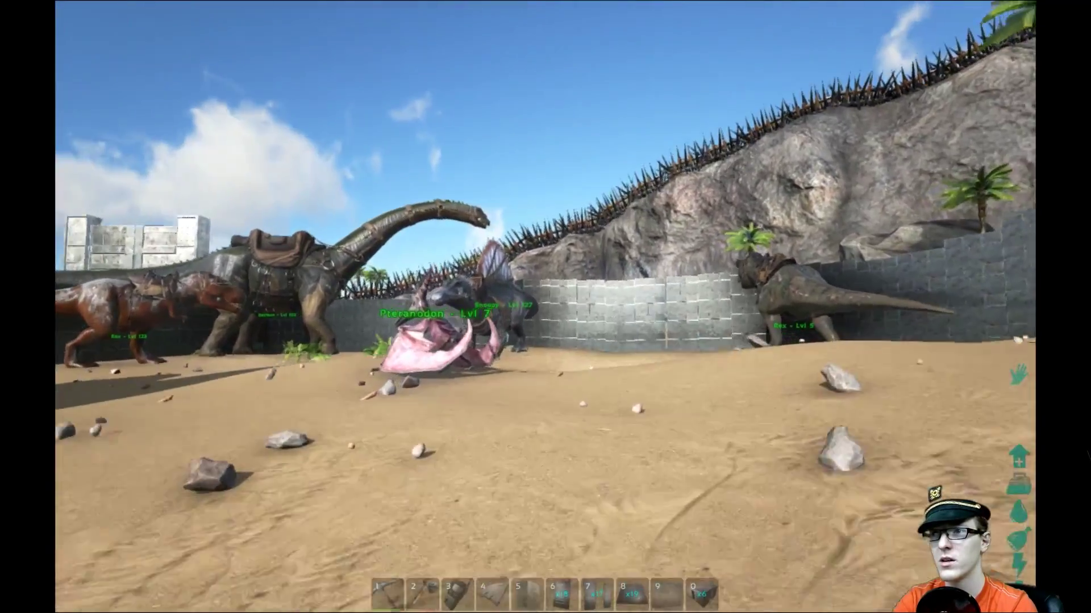
{"action": "key", "text": "w"}
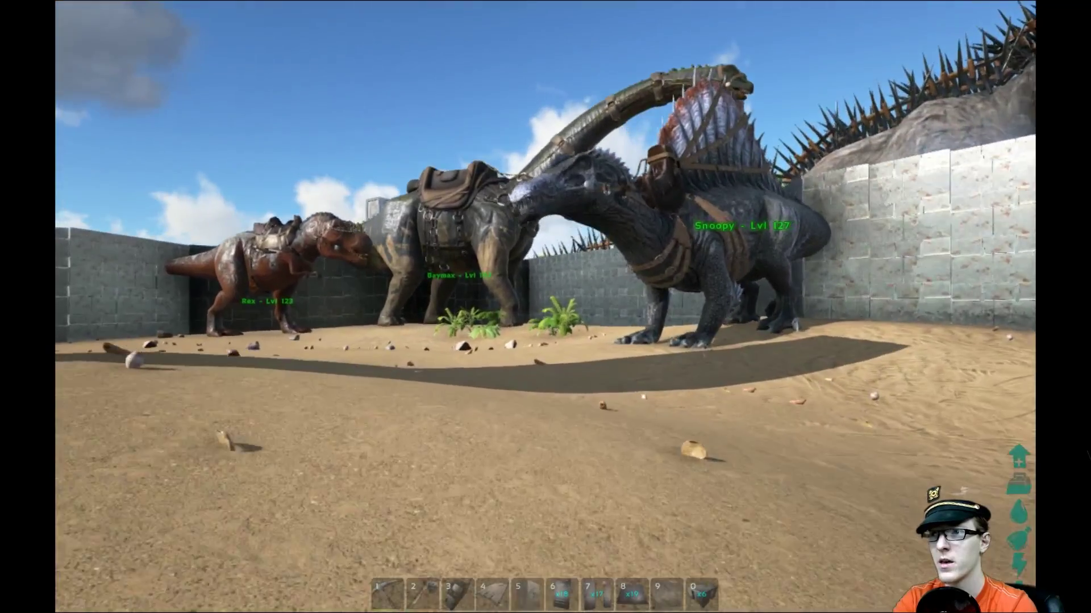
{"action": "key", "text": "w"}
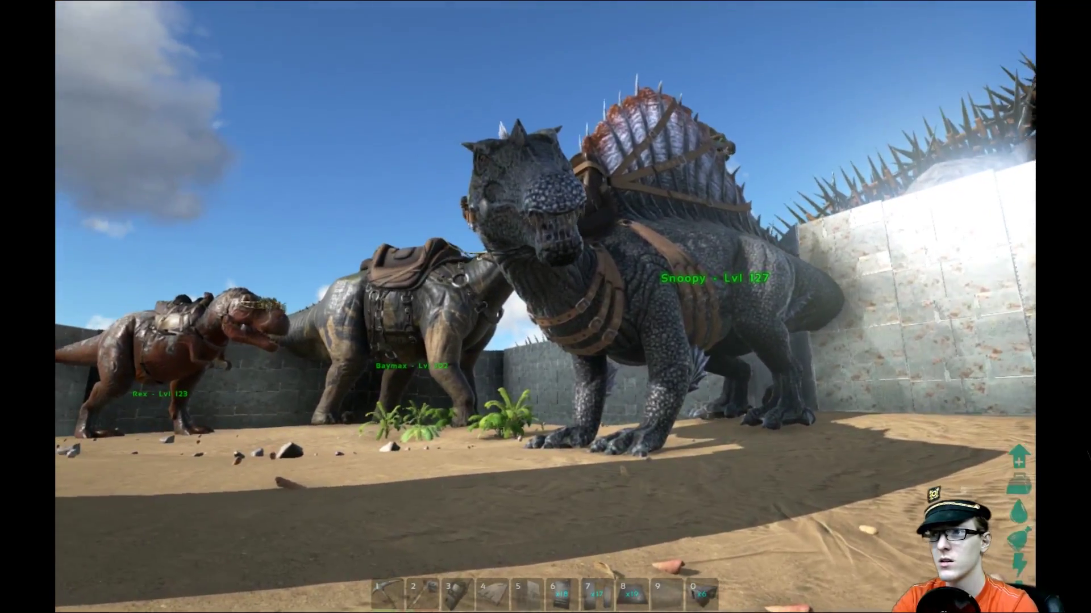
{"action": "key", "text": "w"}
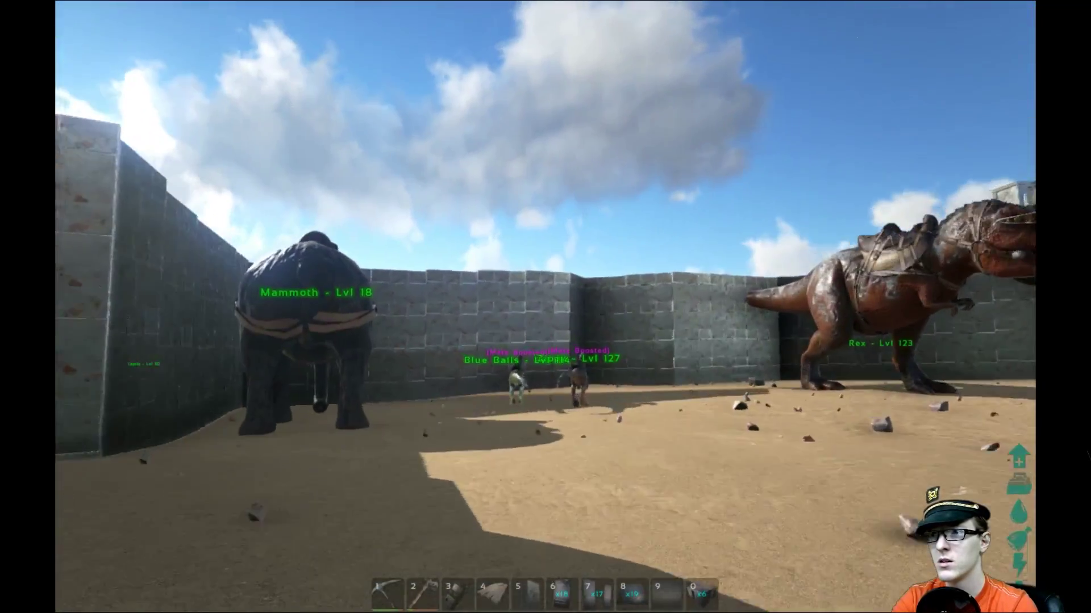
{"action": "key", "text": "w"}
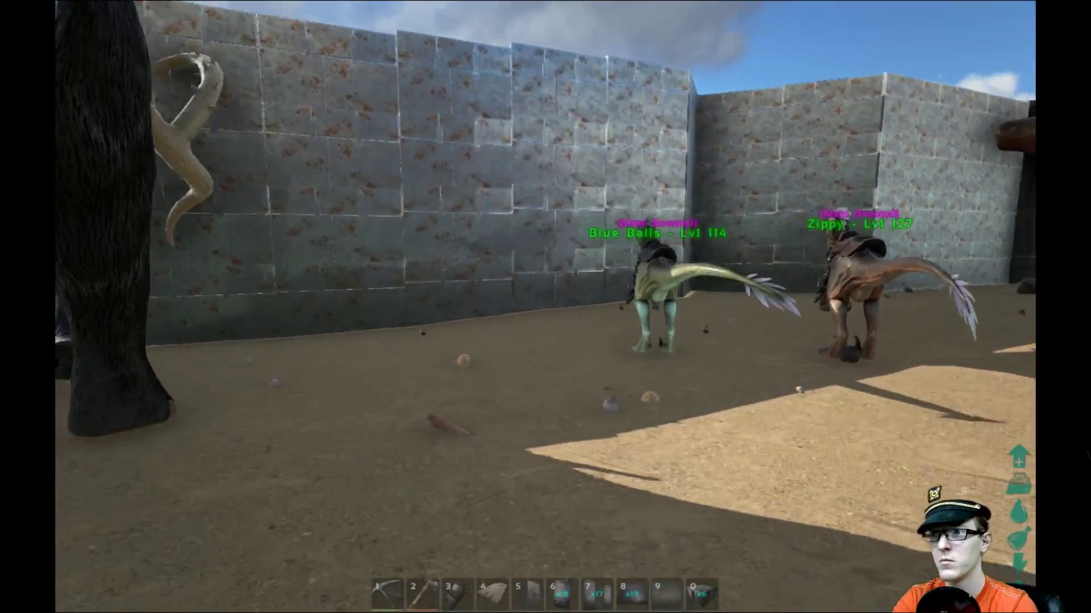
{"action": "key", "text": "w"}
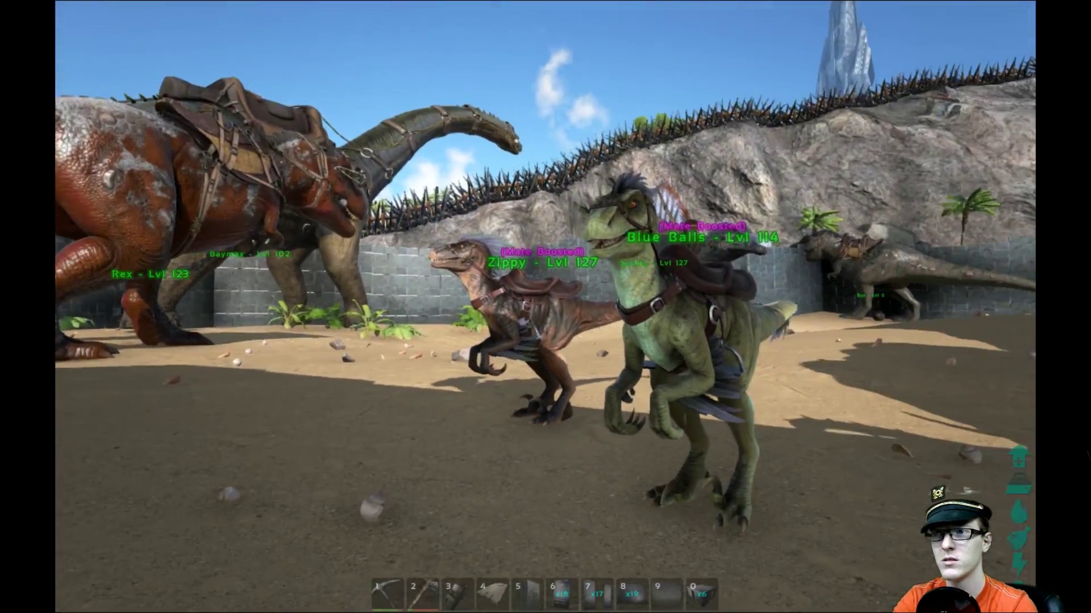
{"action": "key", "text": "w"}
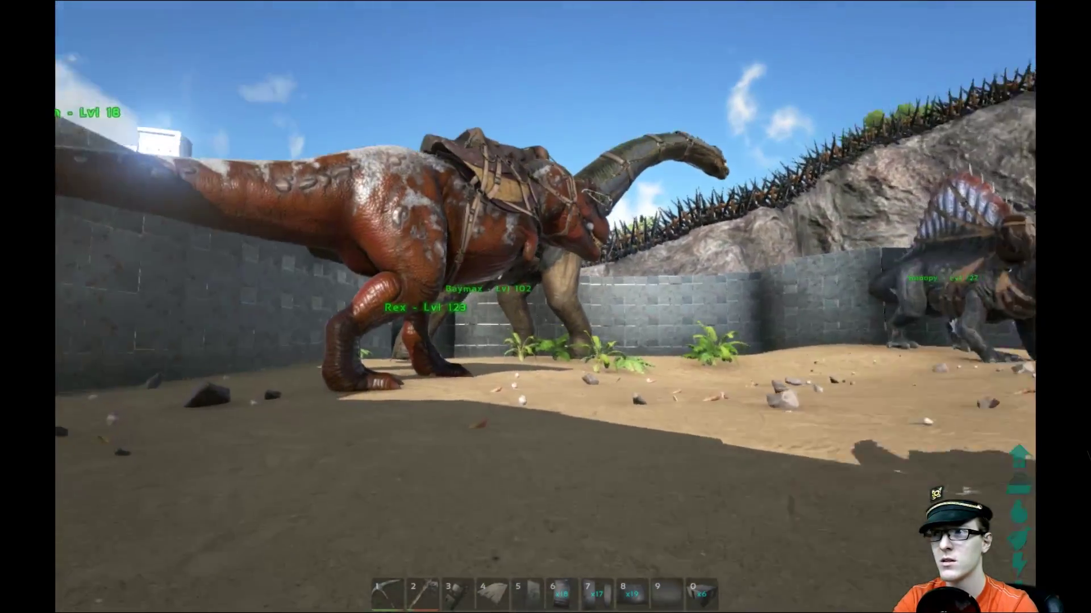
{"action": "key", "text": "w"}
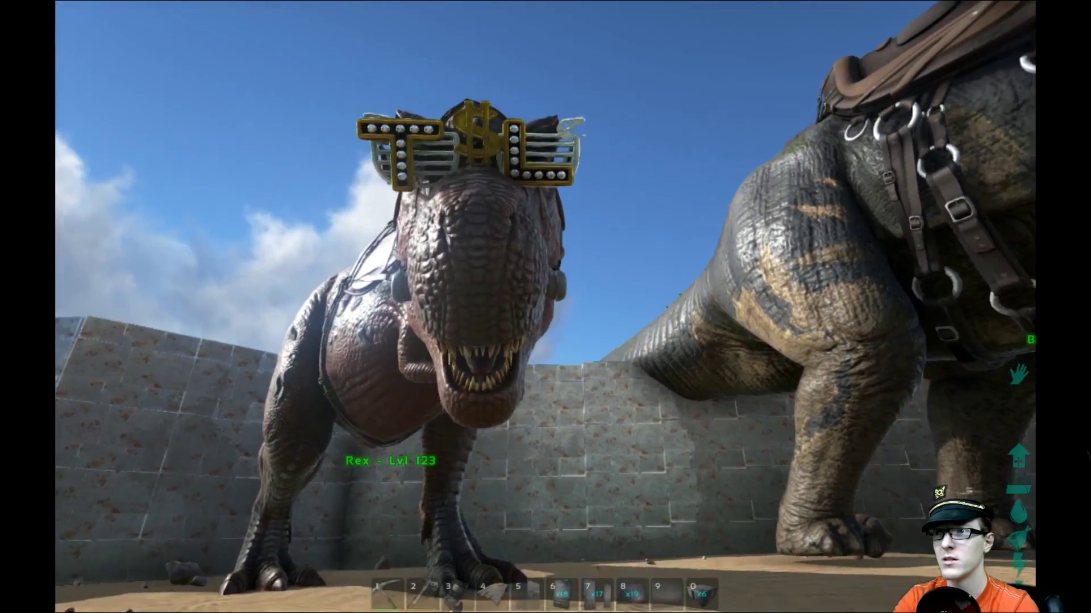
{"action": "key", "text": "w"}
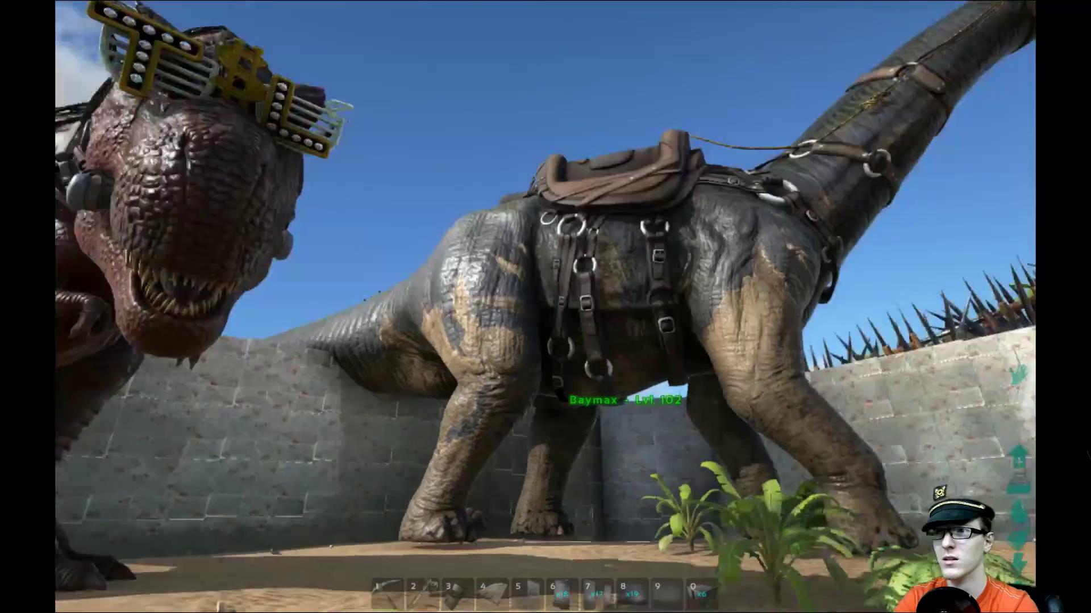
{"action": "key", "text": "w"}
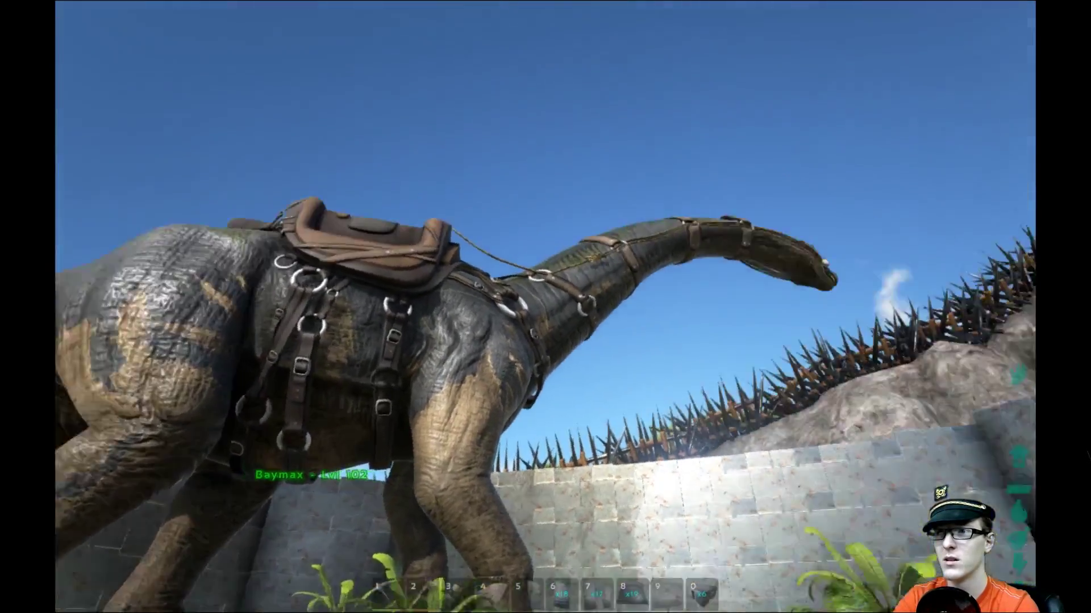
{"action": "key", "text": "w"}
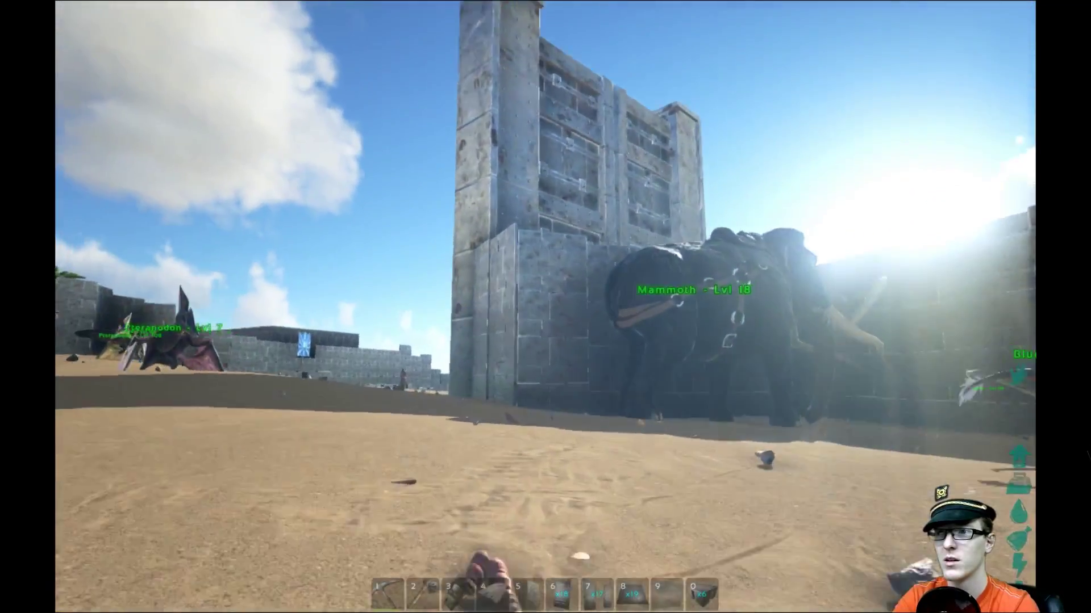
{"action": "key", "text": "w"}
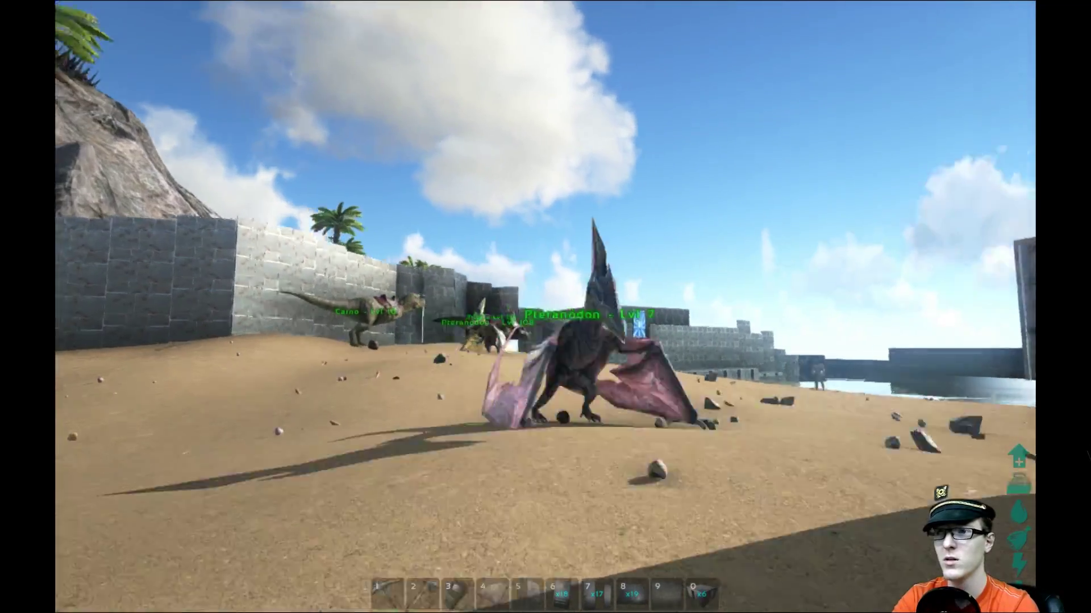
{"action": "key", "text": "w"}
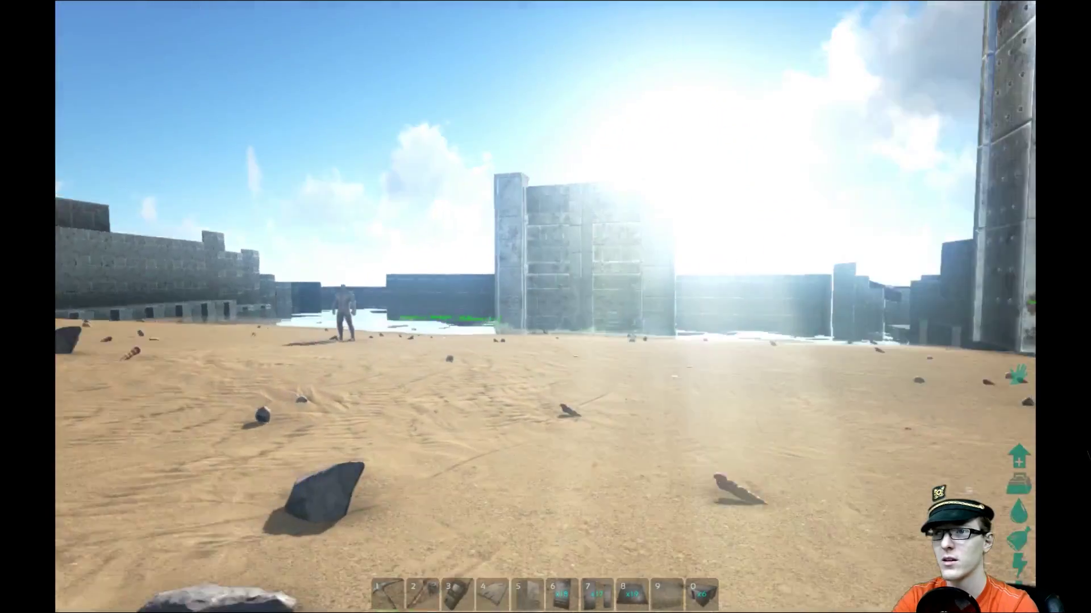
{"action": "key", "text": "w"}
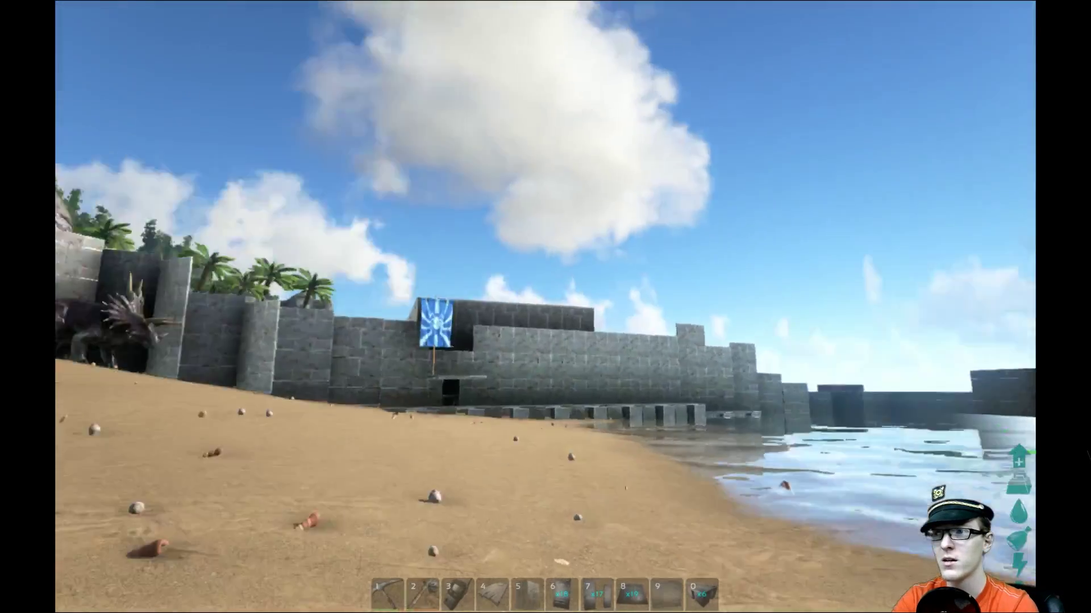
{"action": "key", "text": "k"}
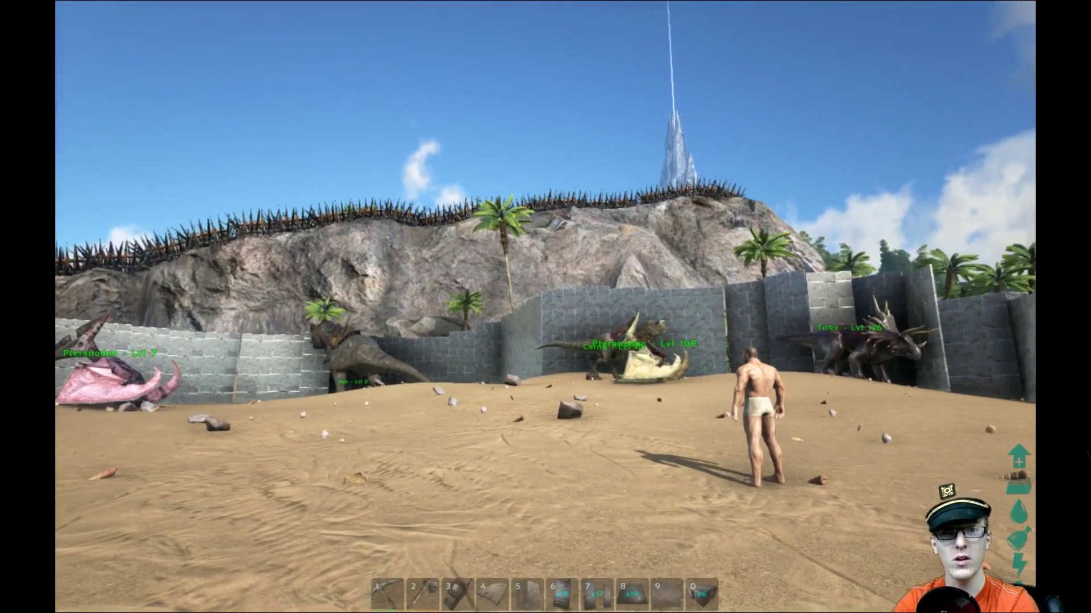